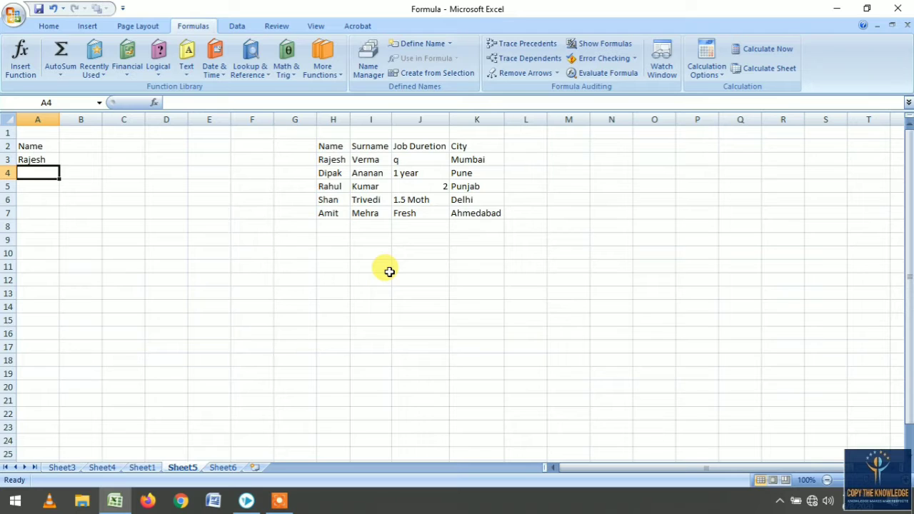
- Examine the data table's headers and names in H2:K7 and the Name entries in column A
click(337, 147)
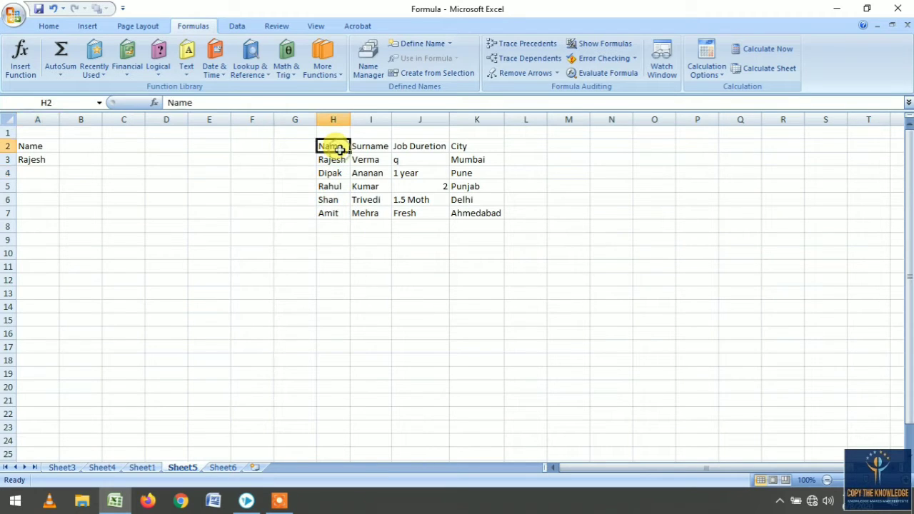
click(363, 147)
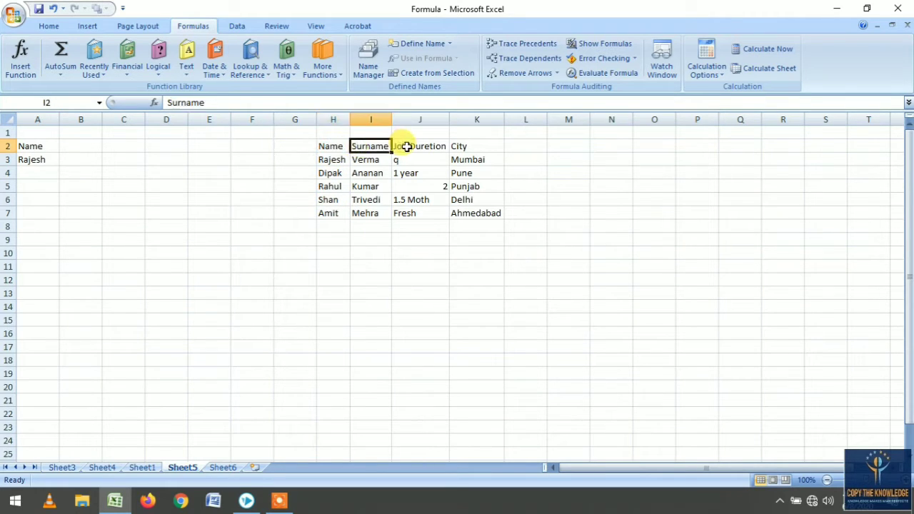
click(402, 146)
click(468, 145)
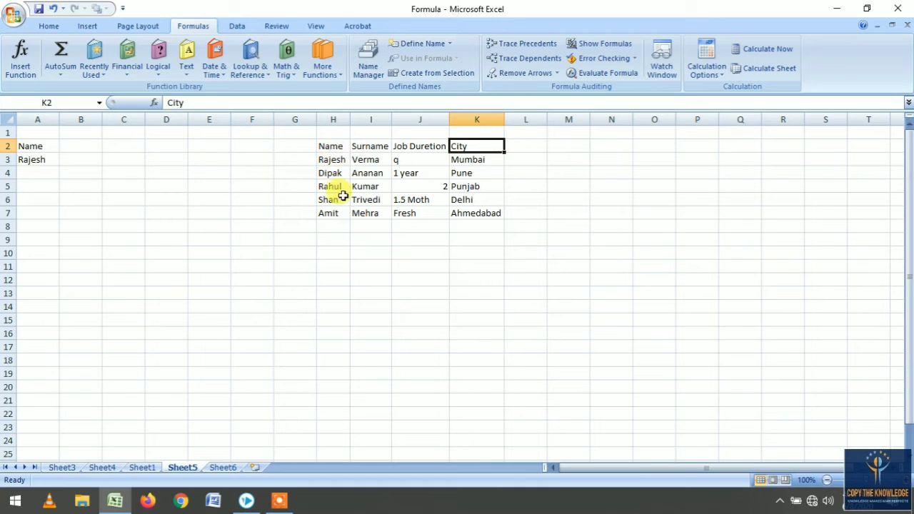
drag(348, 160, 338, 207)
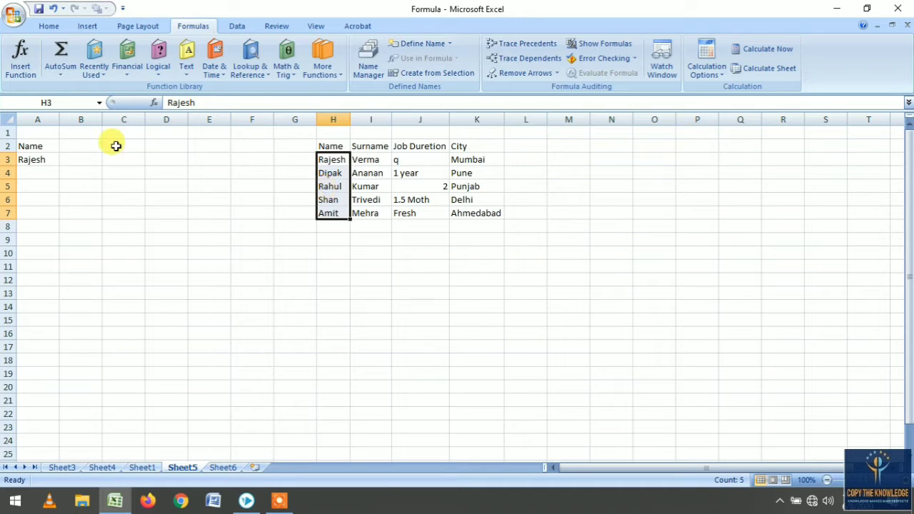
click(32, 156)
click(44, 146)
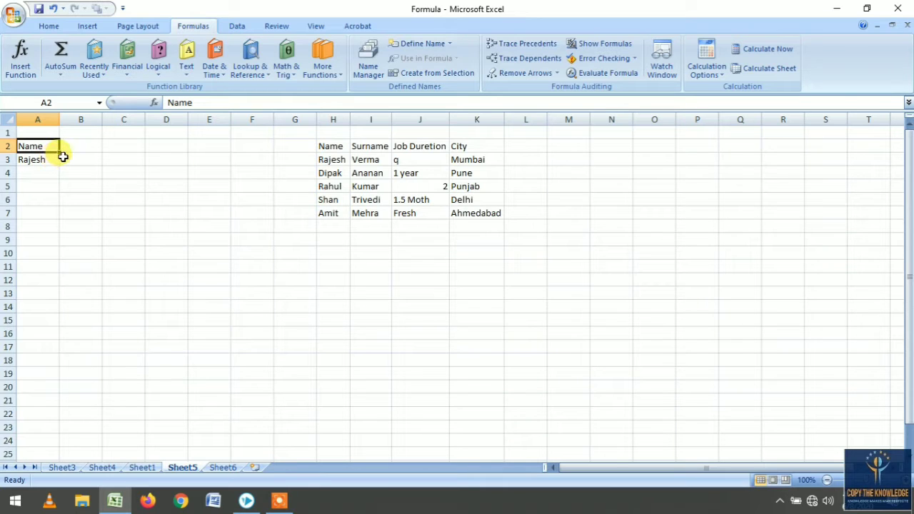
- Enter the heading Job duretion in cell B2
click(75, 155)
click(85, 145)
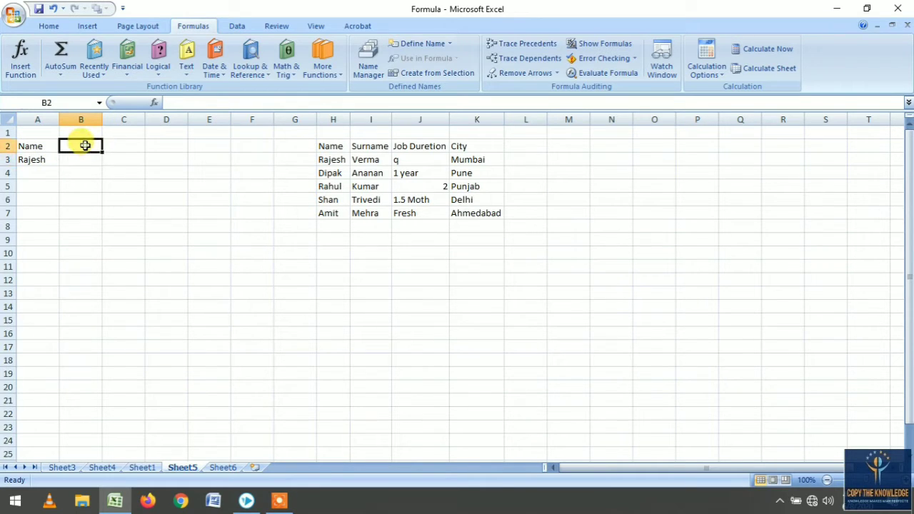
text(Job)
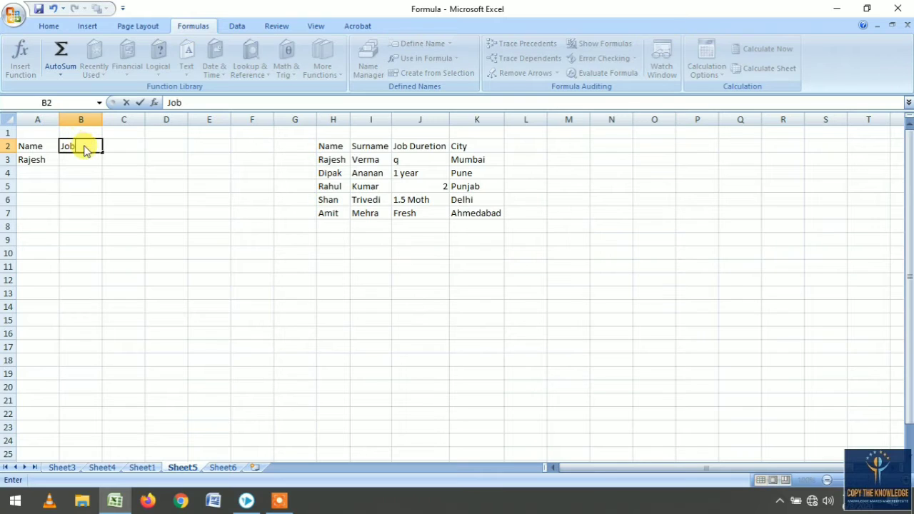
text( dure)
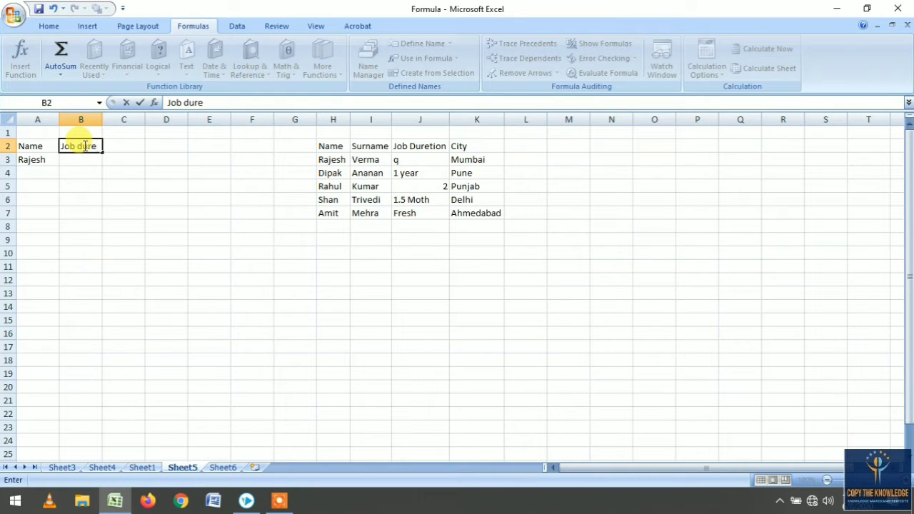
text(tion)
key(Return)
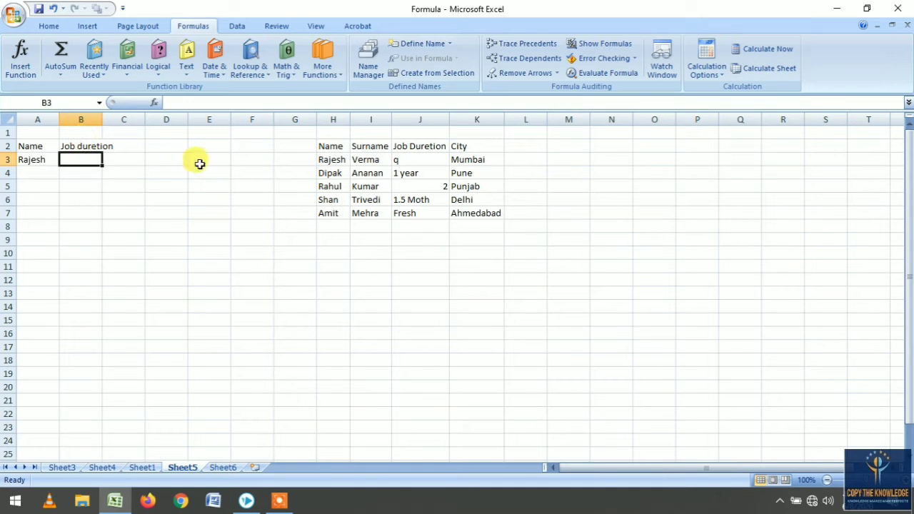
- Replace Rajesh's job duration in J3 with 2 years
click(402, 161)
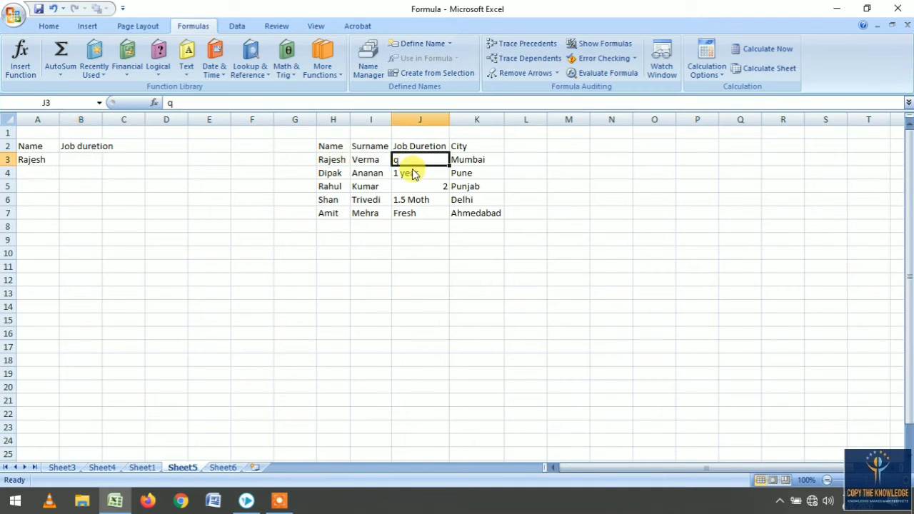
text(2 year)
key(Return)
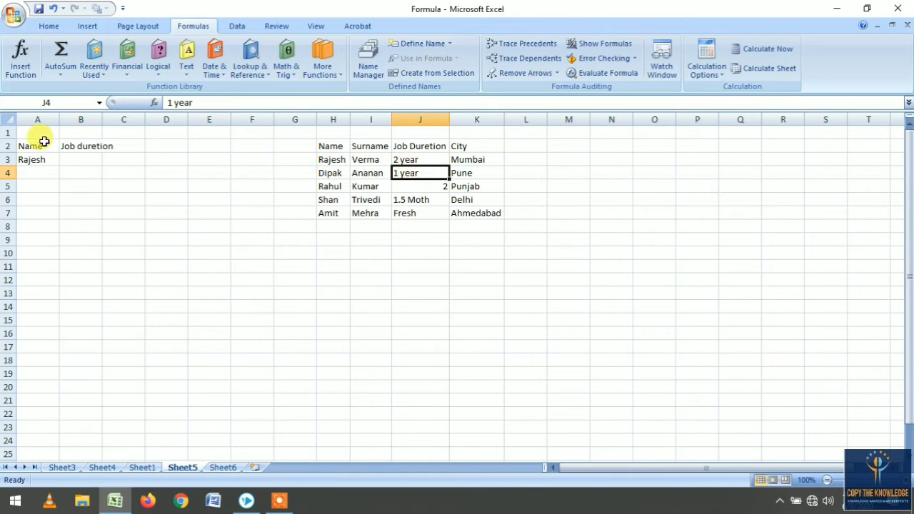
click(435, 162)
double_click(435, 162)
text(s)
key(Return)
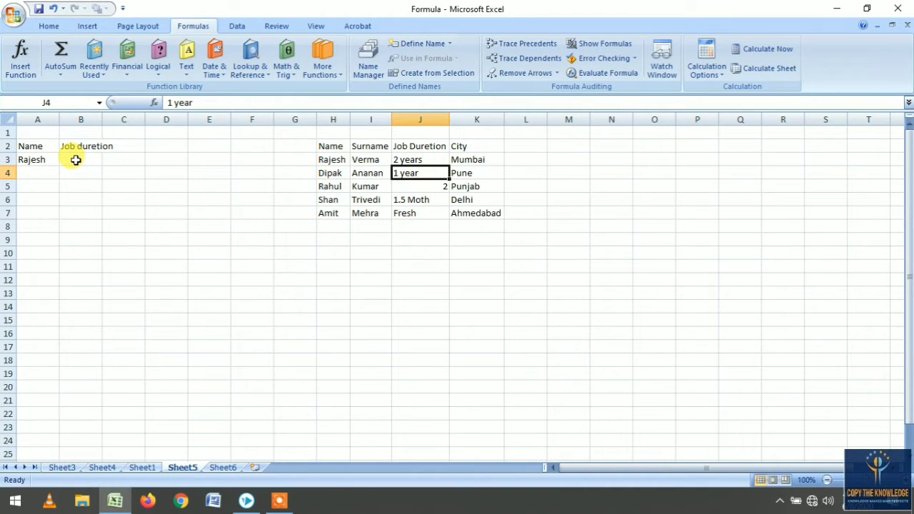
- Compare the name in A3 with the names listed in column H
click(76, 160)
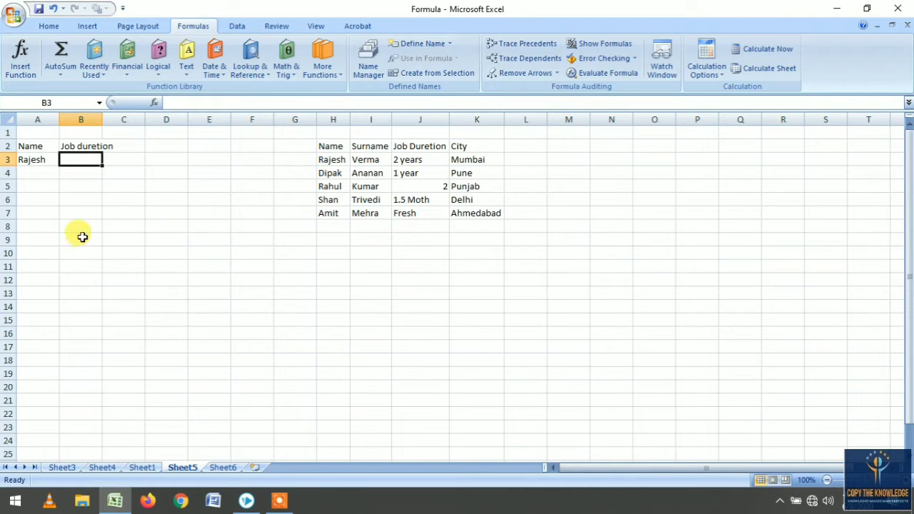
click(42, 162)
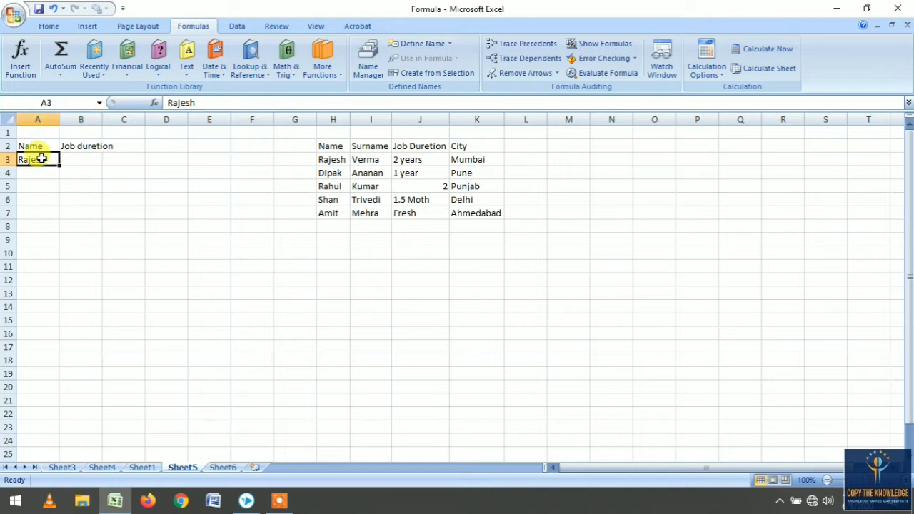
click(323, 160)
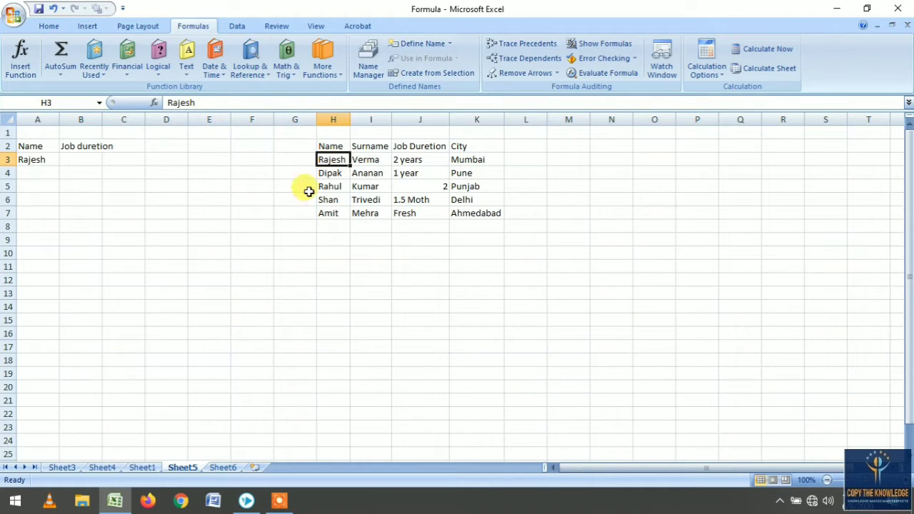
click(29, 163)
click(335, 160)
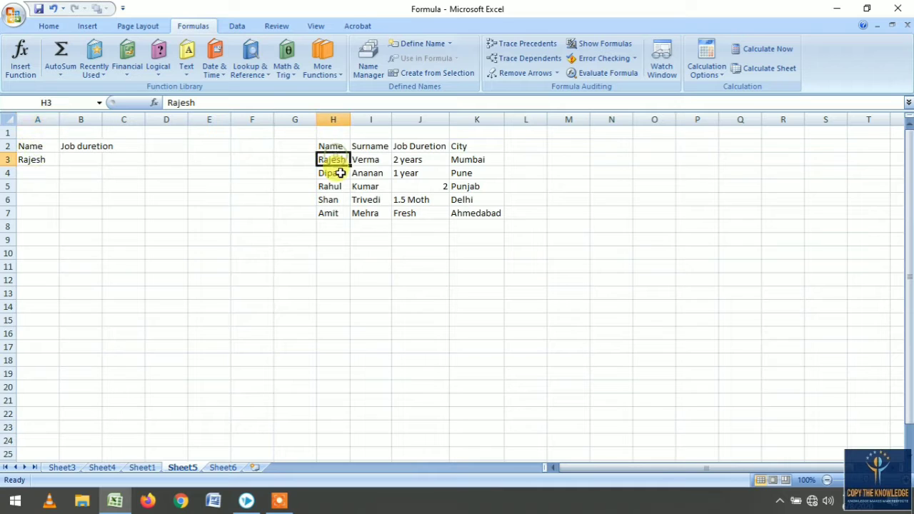
click(45, 160)
click(336, 160)
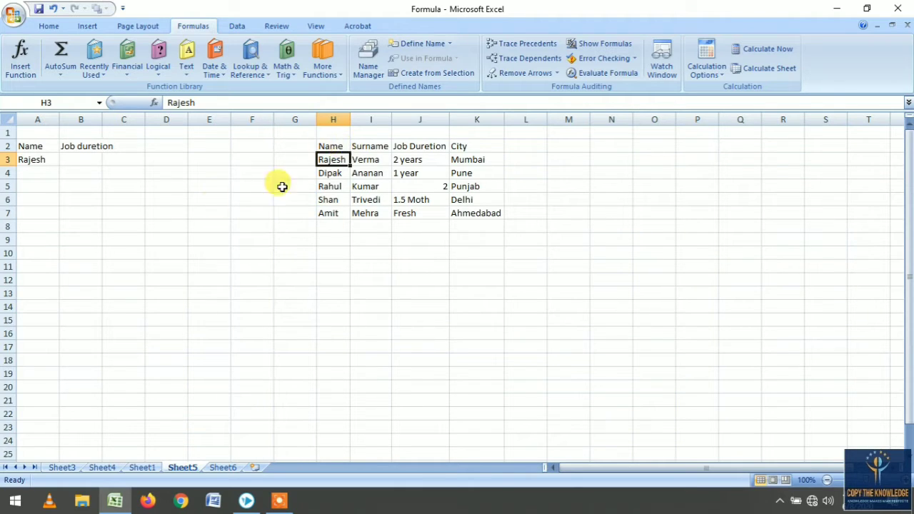
click(78, 162)
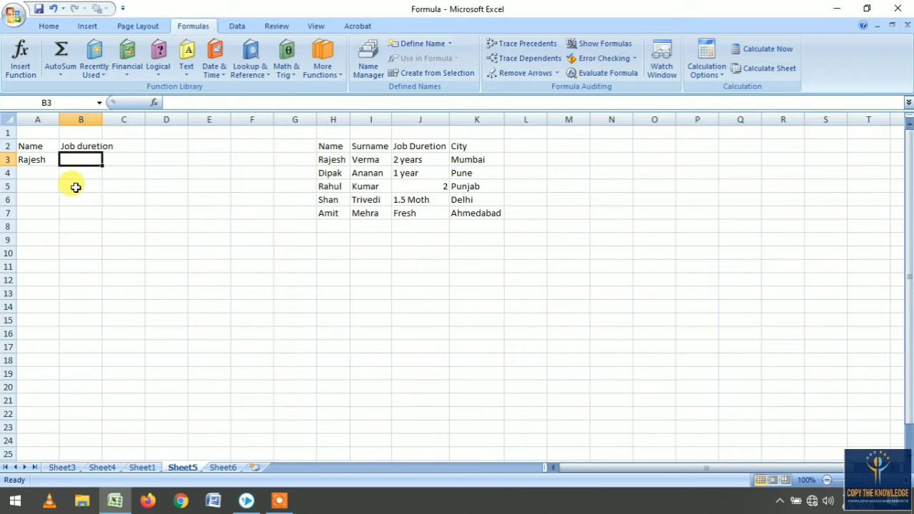
click(251, 68)
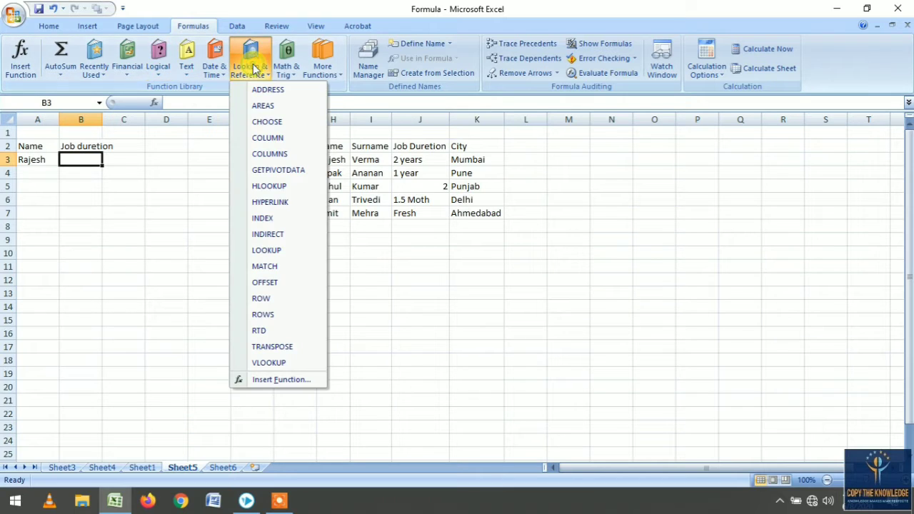
click(289, 364)
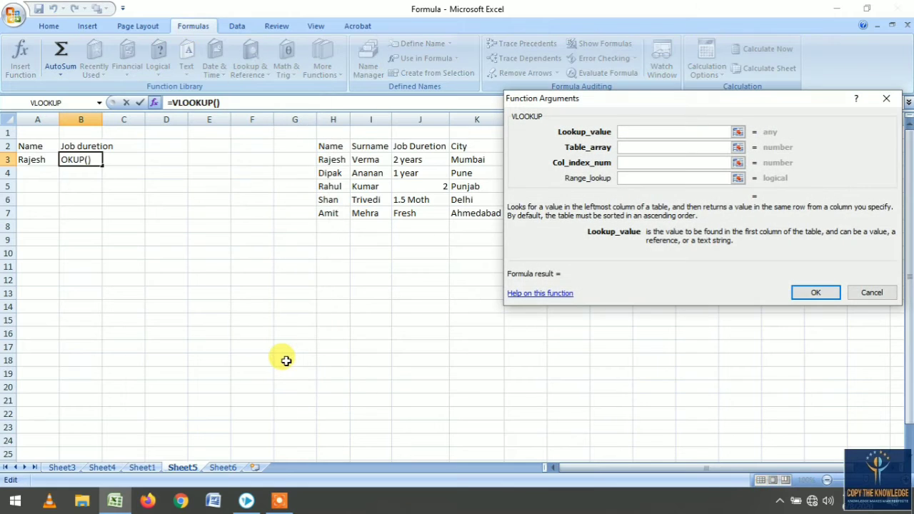
key(Escape)
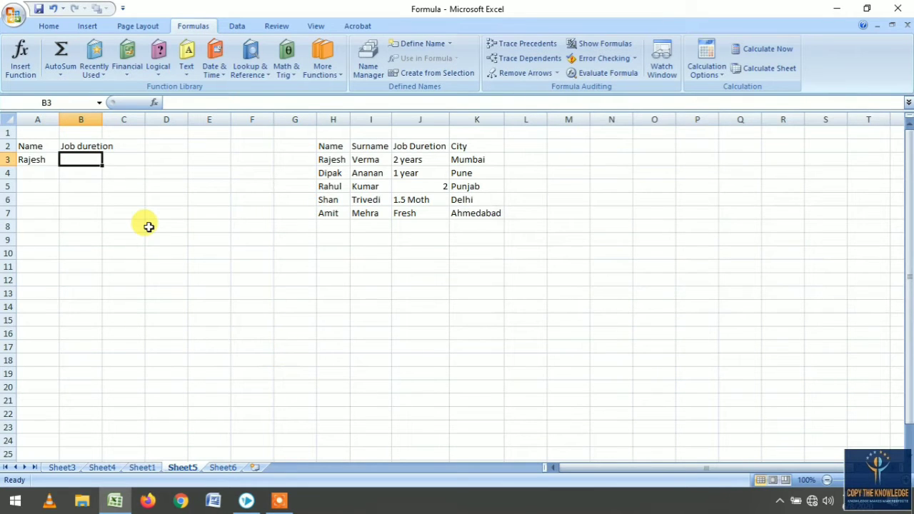
text(=vloo)
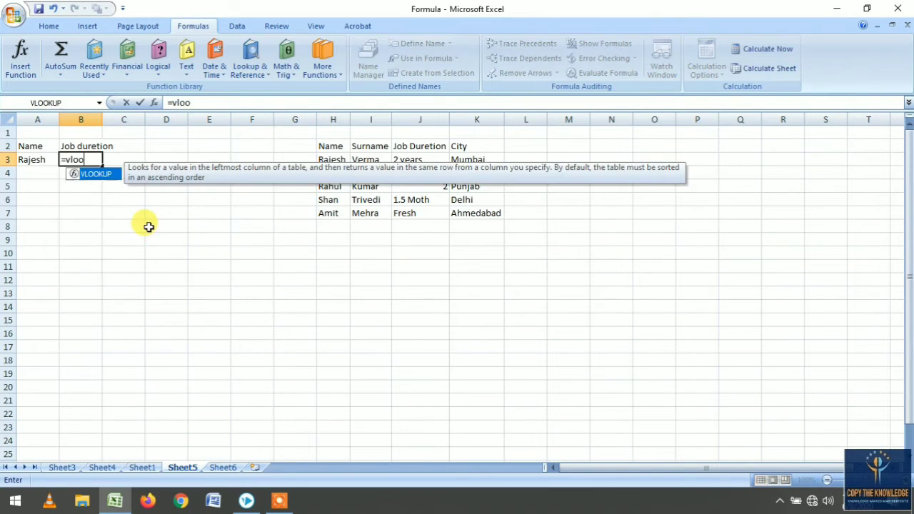
text(kup()
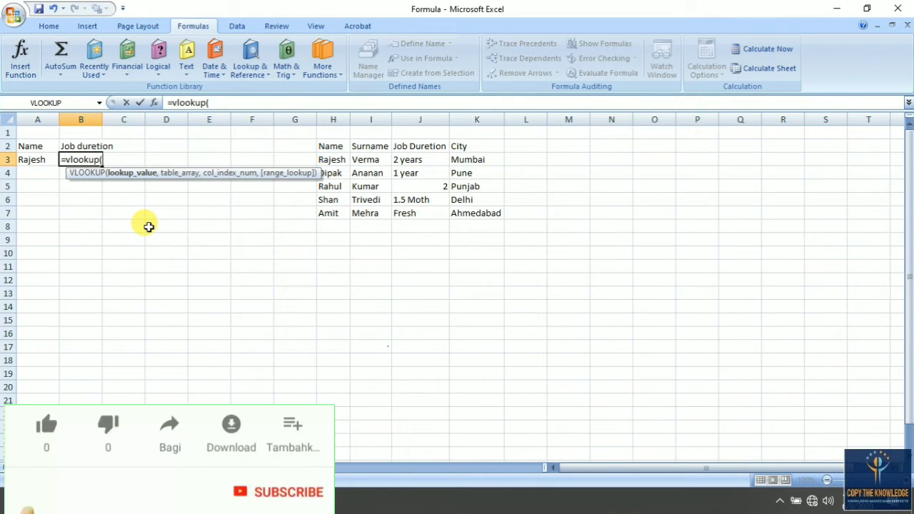
key(BackSpace)
key(BackSpace)
key(BackSpace)
key(BackSpace)
key(BackSpace)
key(BackSpace)
key(BackSpace)
key(BackSpace)
key(BackSpace)
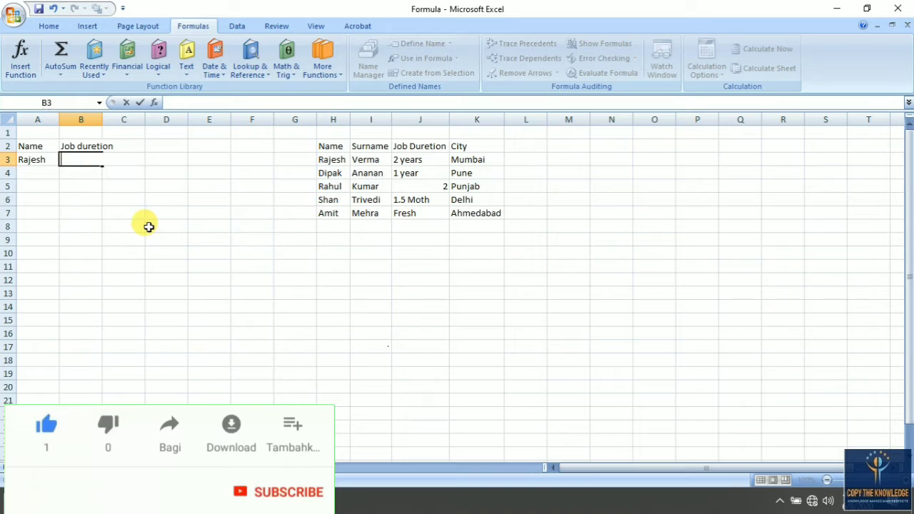
click(150, 212)
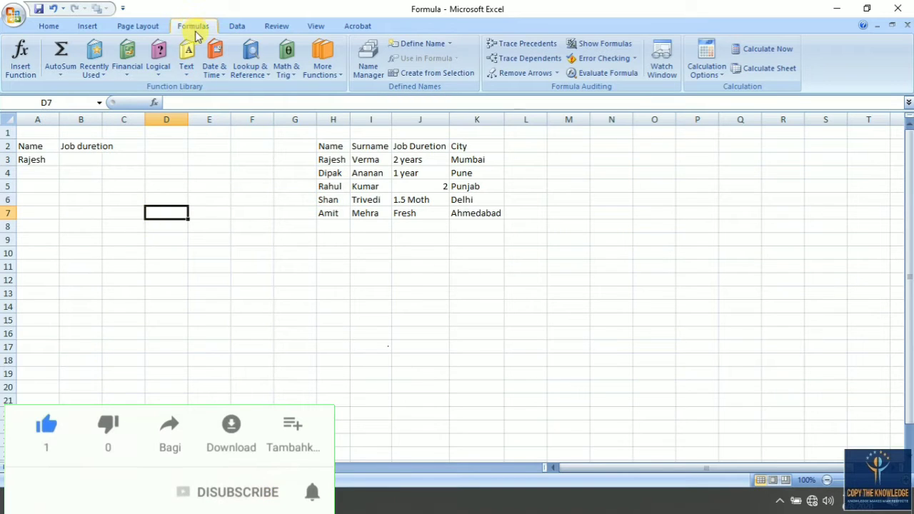
click(248, 63)
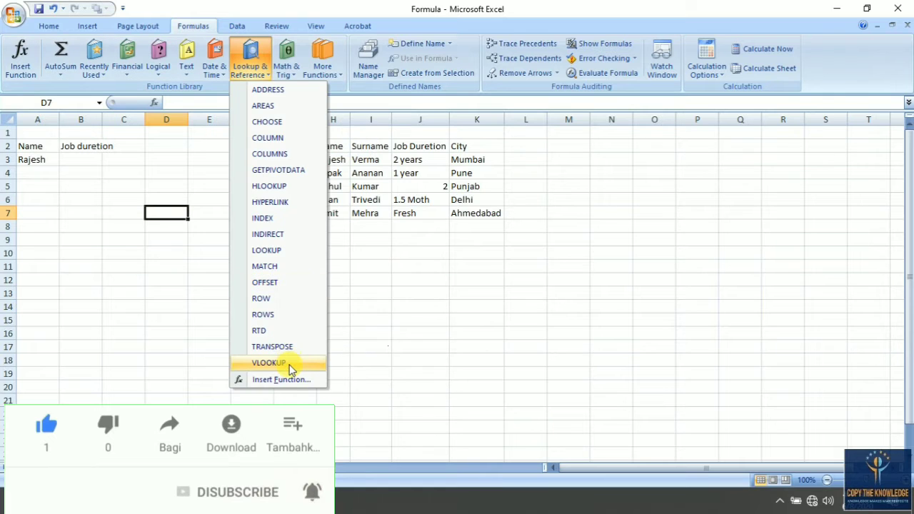
click(279, 363)
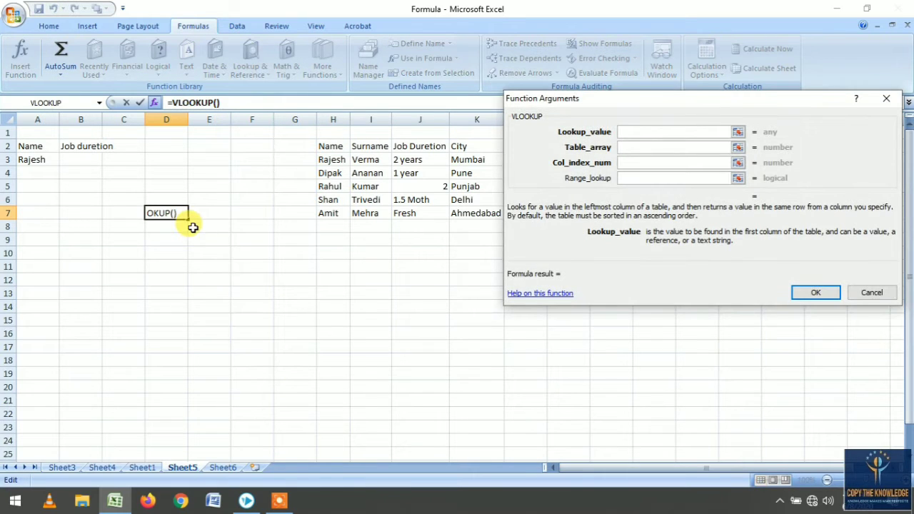
key(Escape)
- Insert a VLOOKUP function in B3 and set its lookup value to A3
click(77, 159)
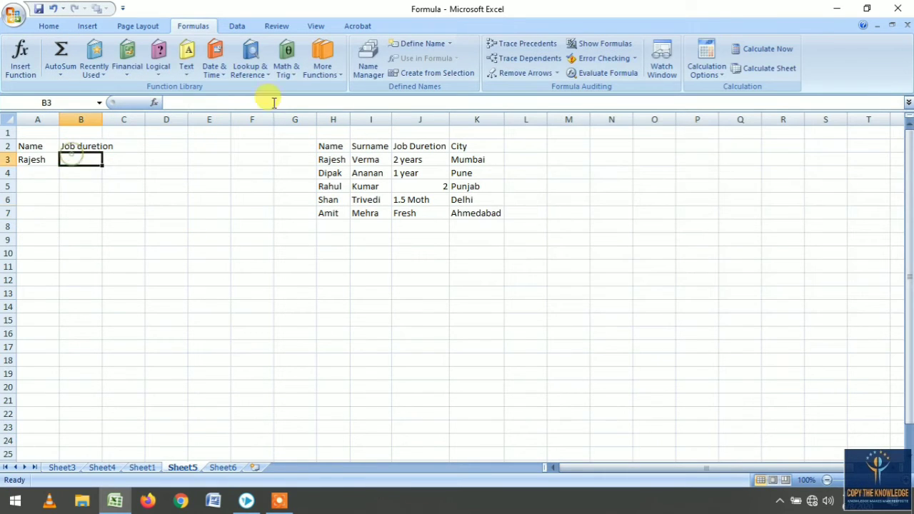
click(251, 55)
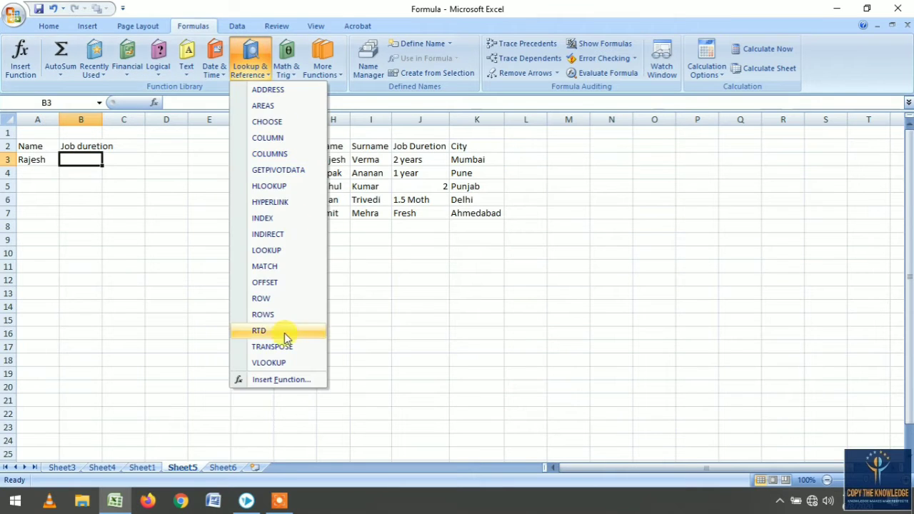
click(268, 363)
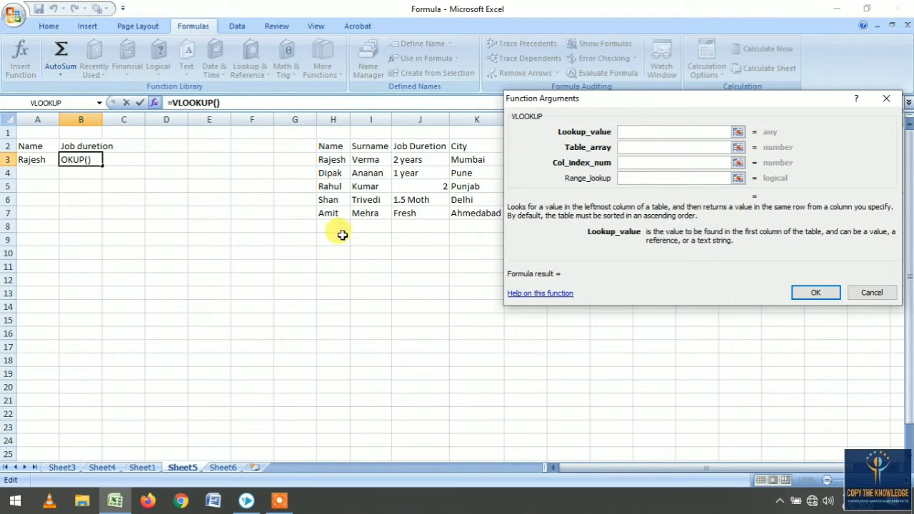
click(38, 161)
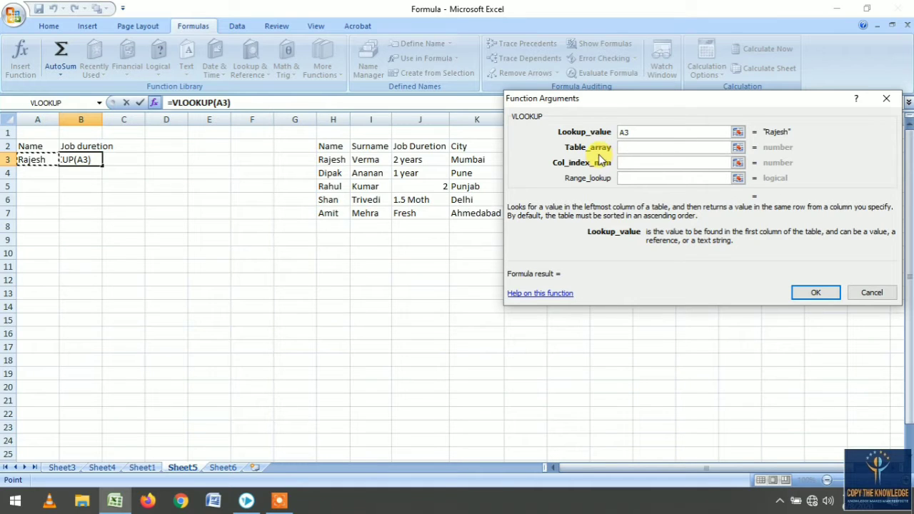
- Set the B3 VLOOKUP's table array to columns H:J, column index to 3 and range lookup to 0, then confirm
click(626, 148)
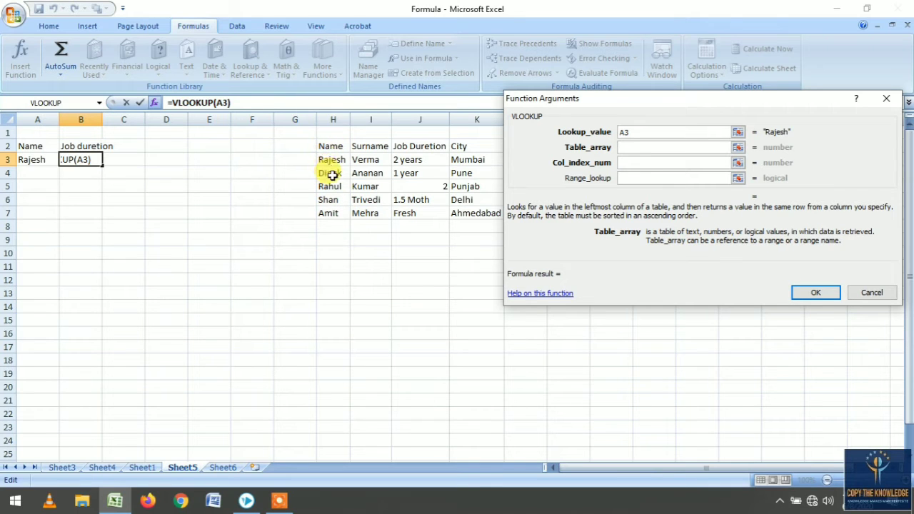
click(338, 115)
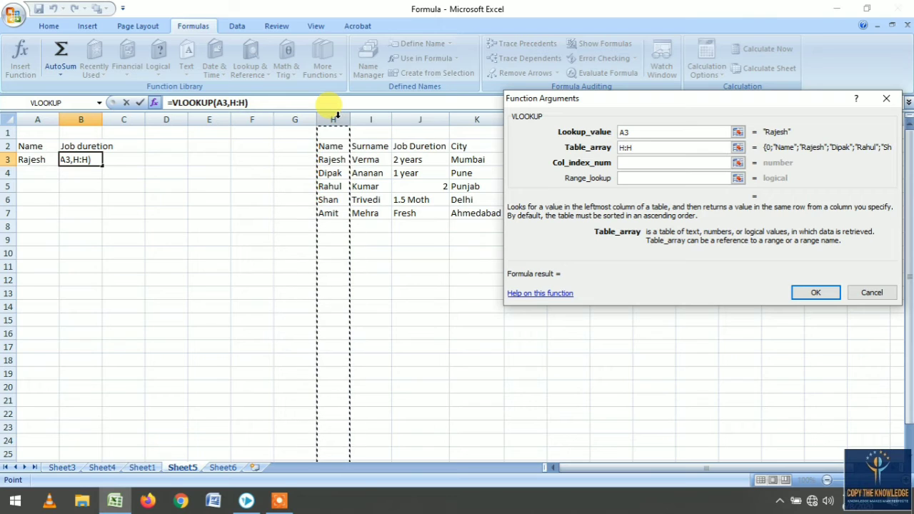
drag(339, 115, 418, 113)
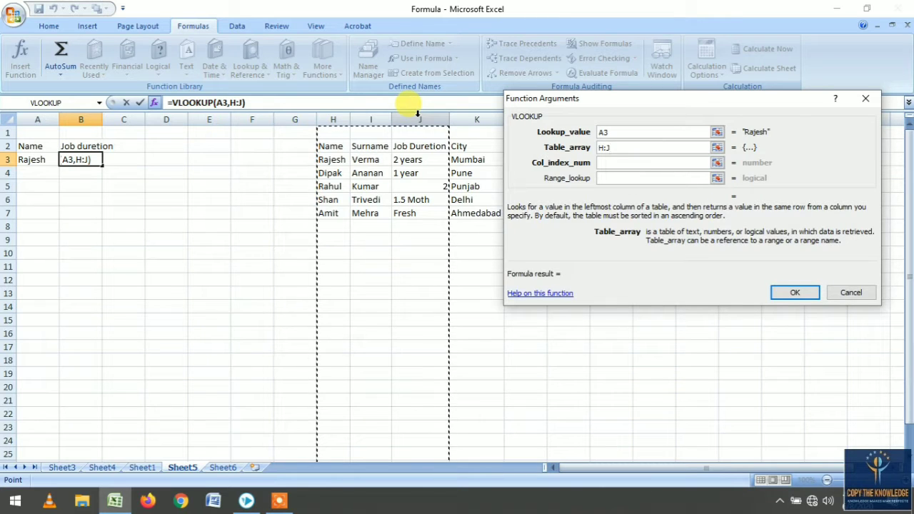
click(343, 114)
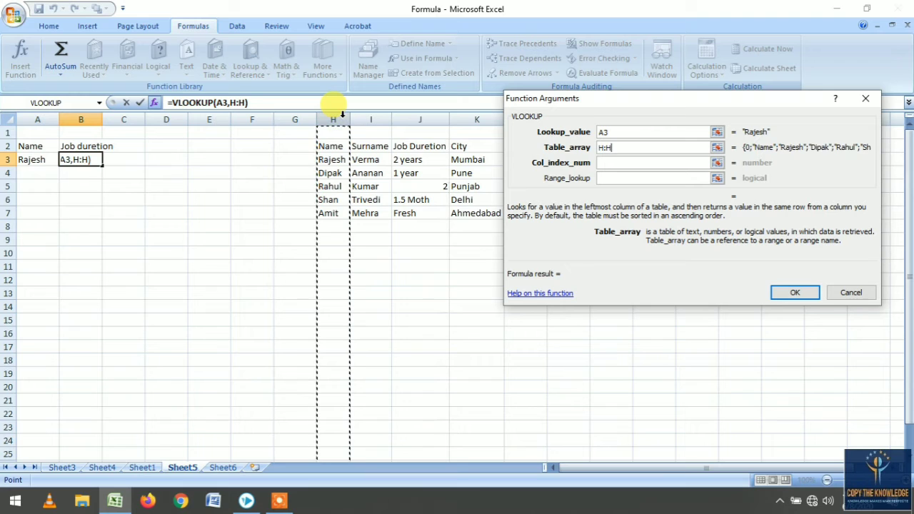
drag(343, 114, 407, 119)
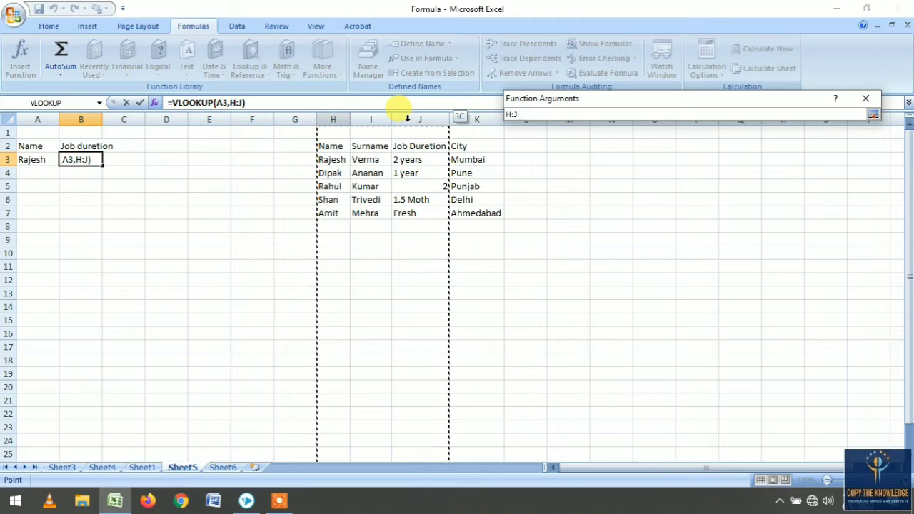
drag(408, 118, 408, 118)
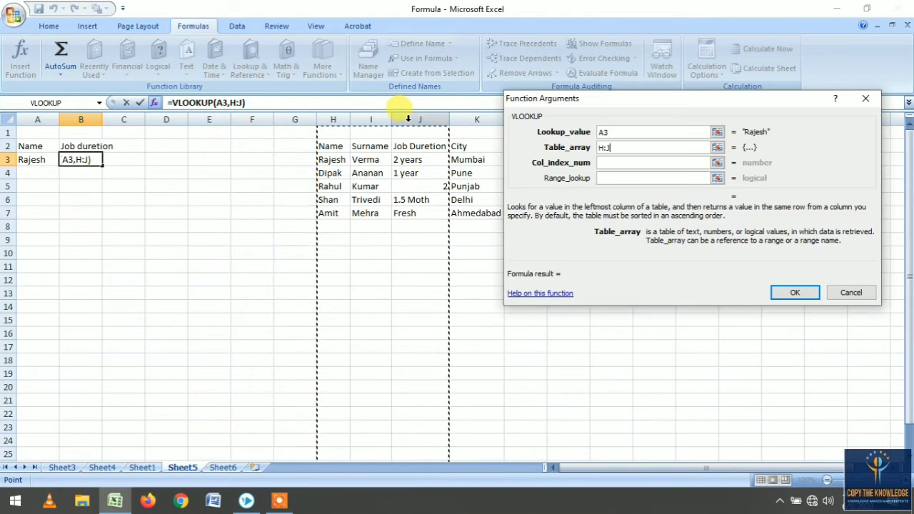
click(620, 164)
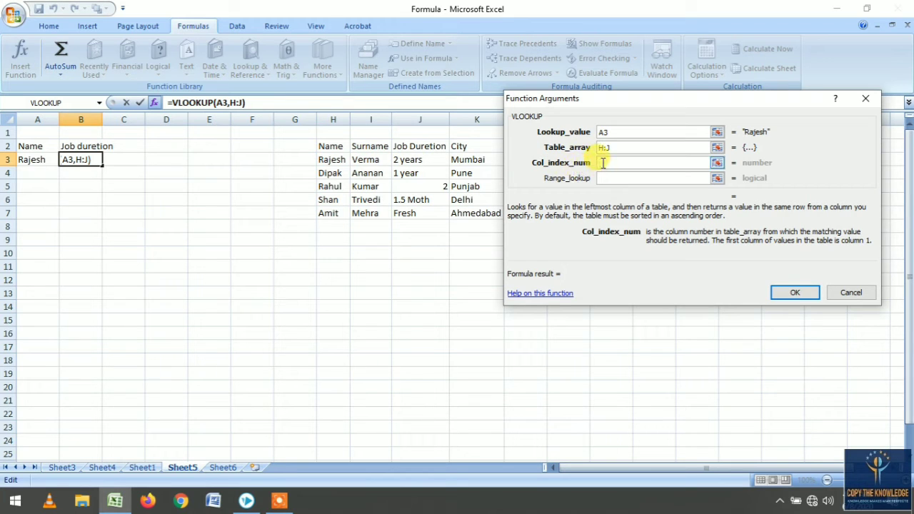
text(3)
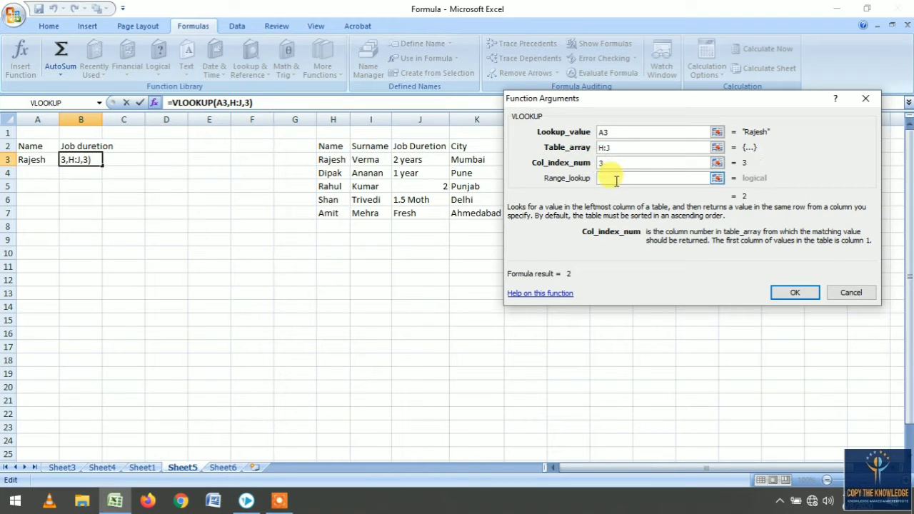
click(613, 179)
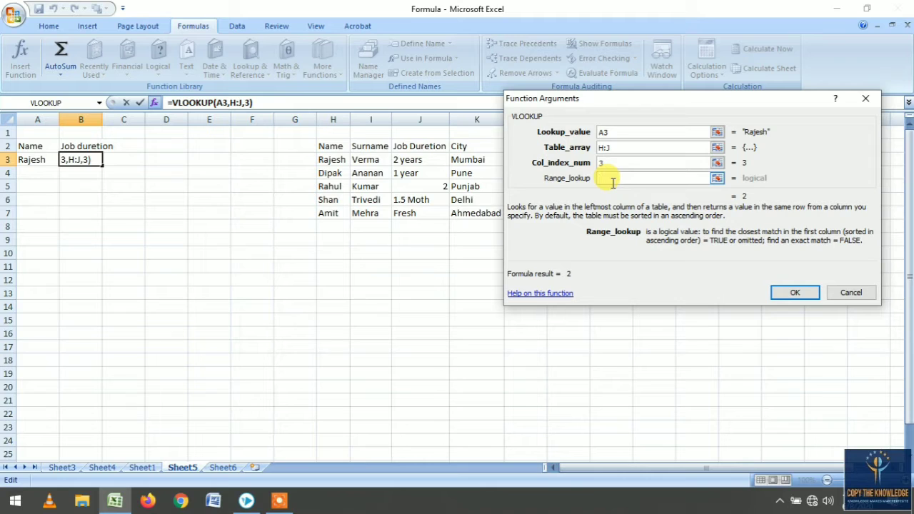
text(0)
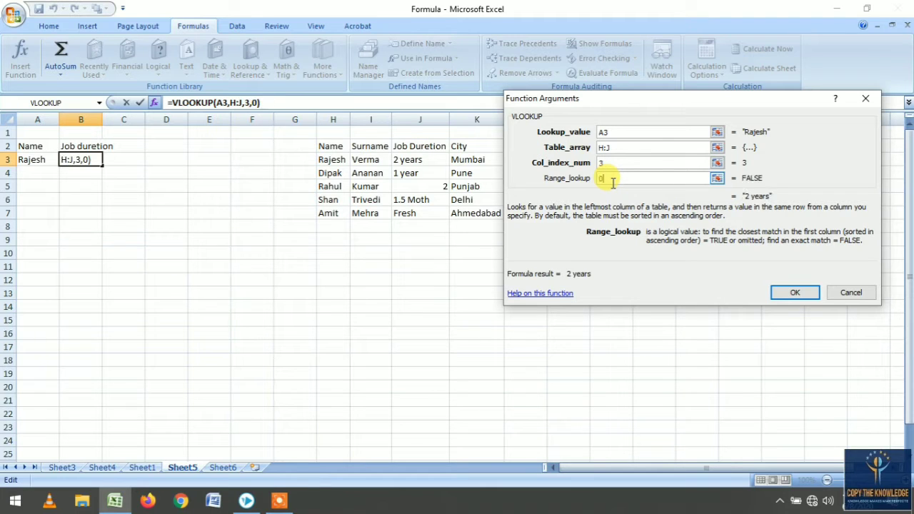
click(801, 296)
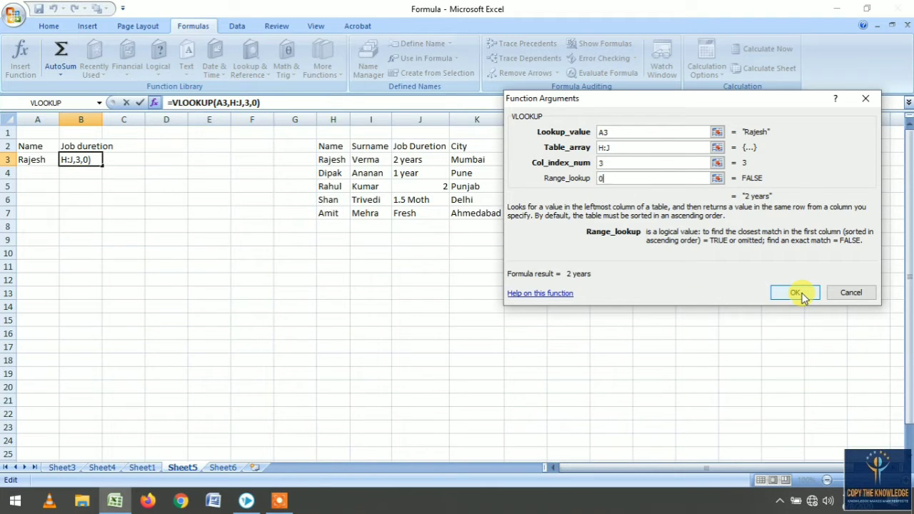
- Enter the name Dipak in cell A4
click(74, 197)
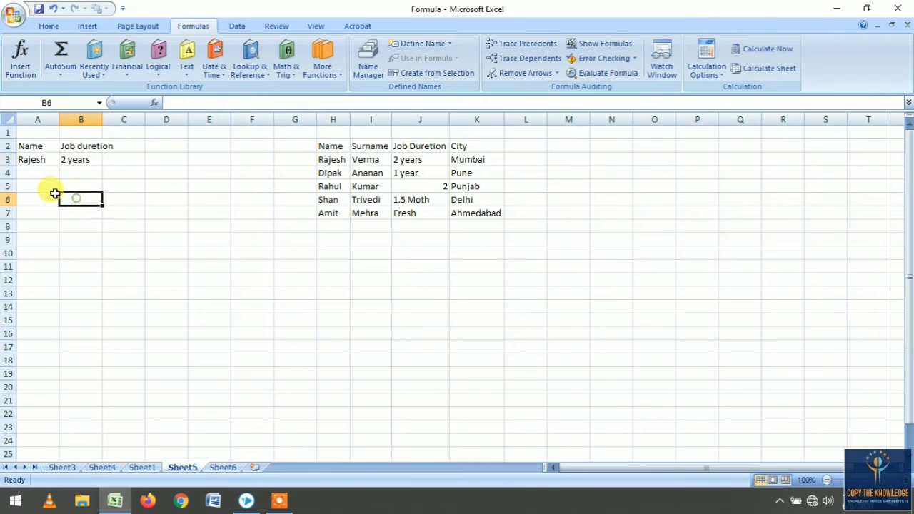
click(84, 161)
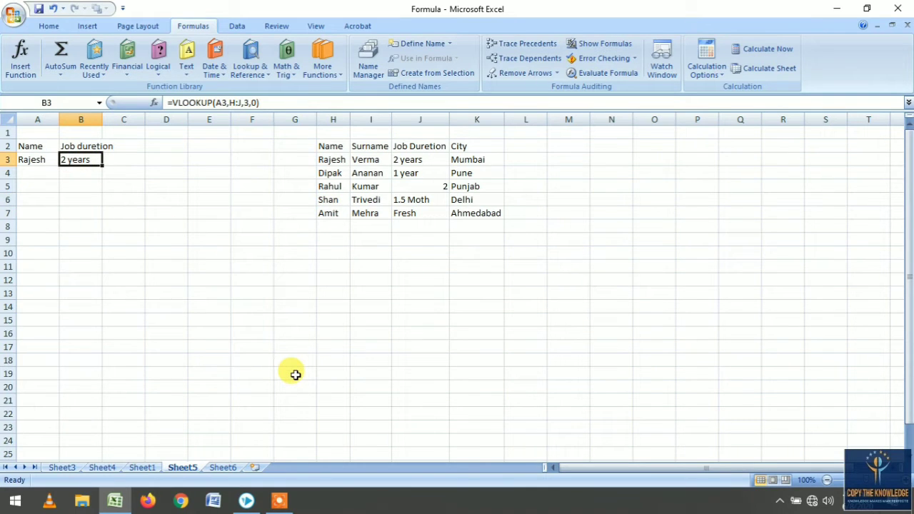
click(36, 172)
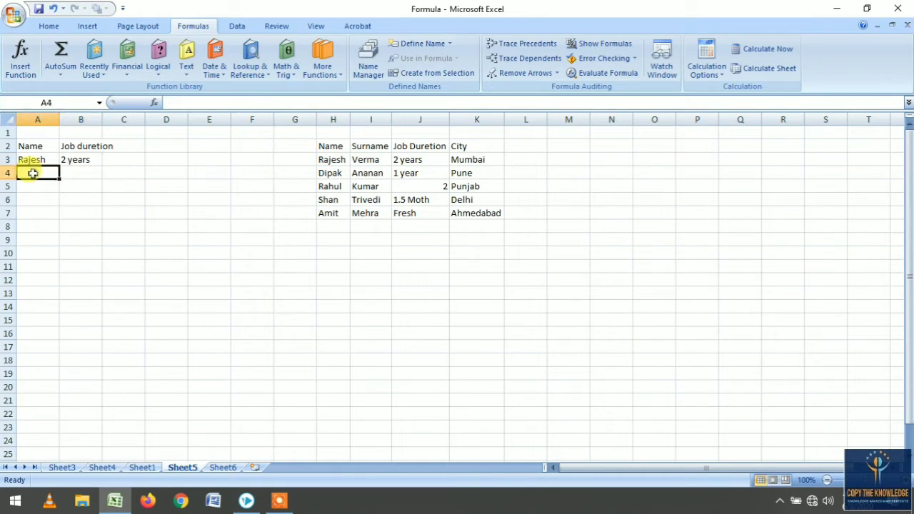
text(Dipa)
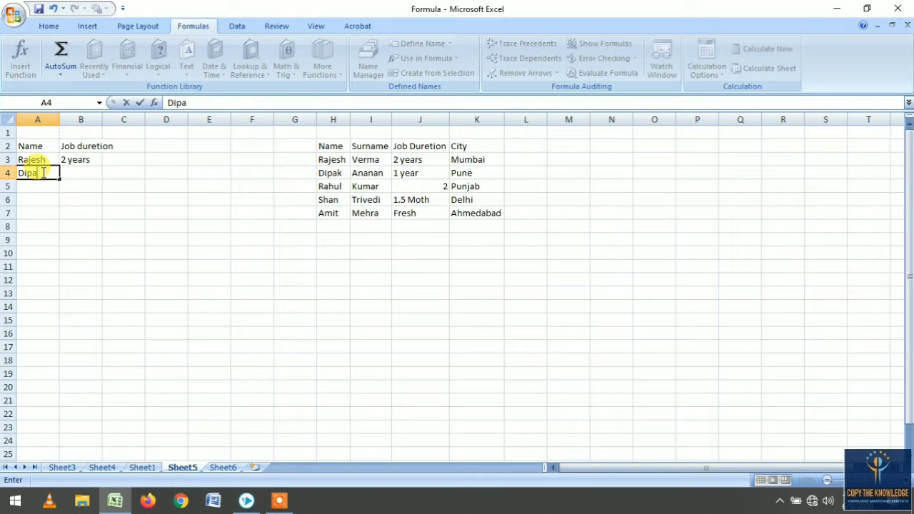
text(k)
key(Tab)
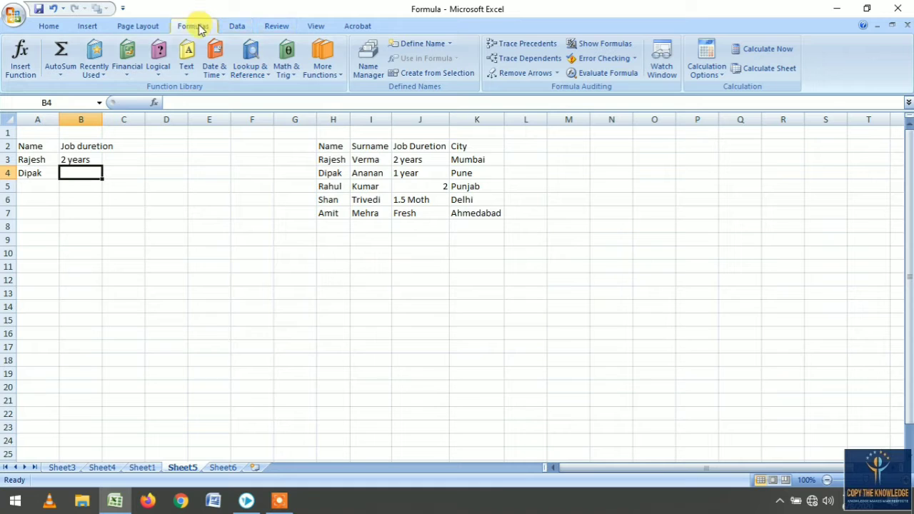
- Insert a VLOOKUP function in B4 and set its lookup value to A4
click(250, 61)
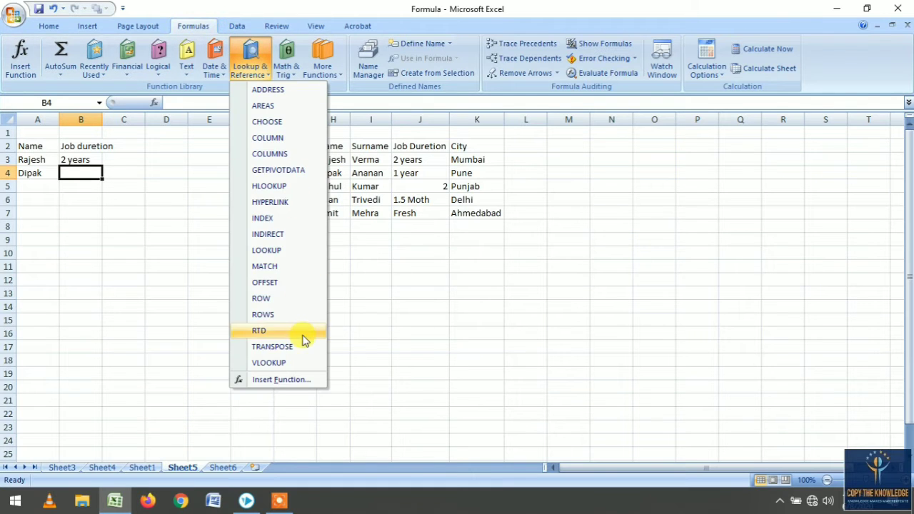
click(284, 364)
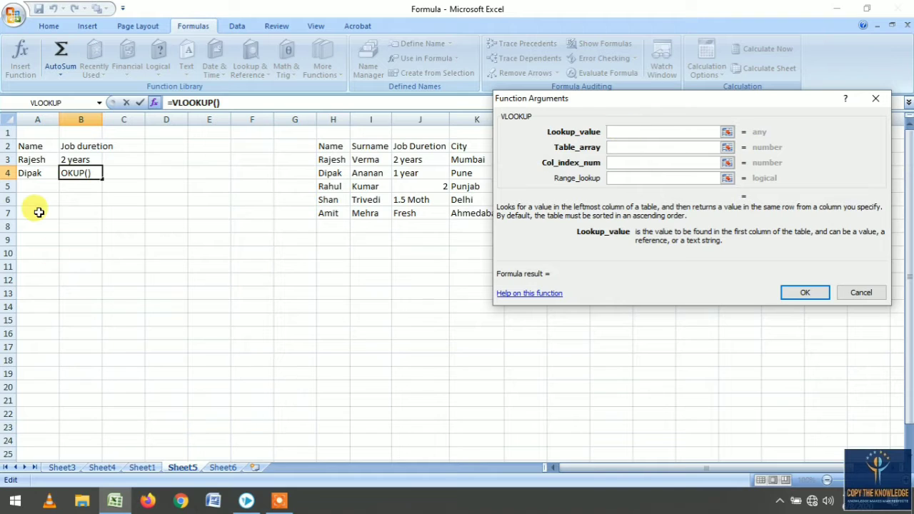
click(33, 172)
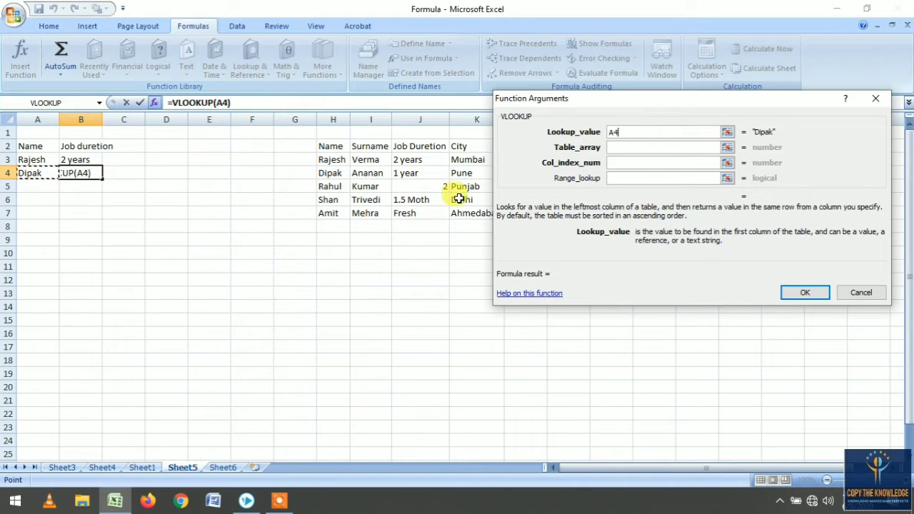
- Set the B4 VLOOKUP's table array to columns H:J, column index to 3 and range lookup to 0, then confirm
click(620, 148)
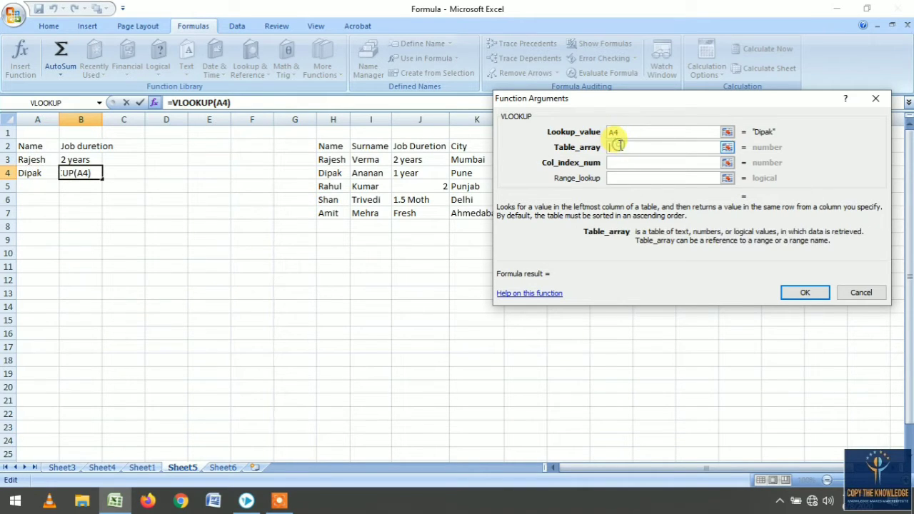
drag(329, 115, 407, 114)
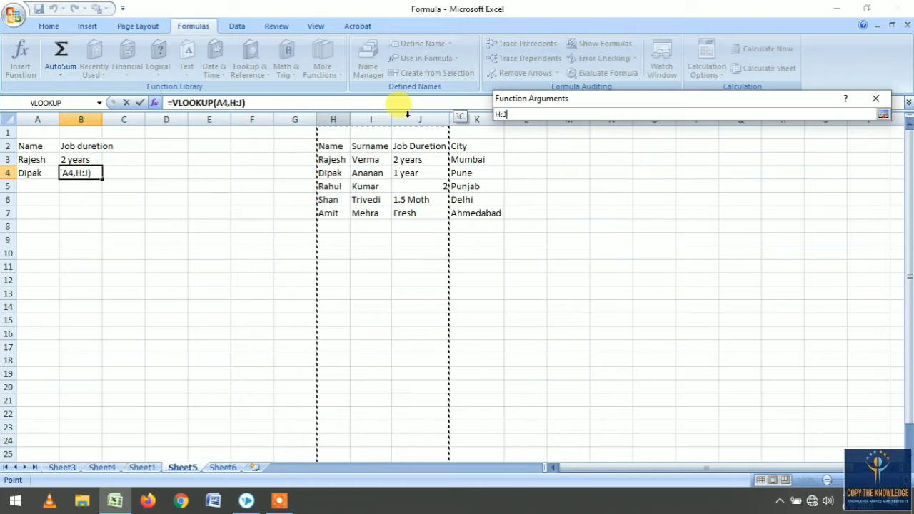
drag(408, 115, 408, 114)
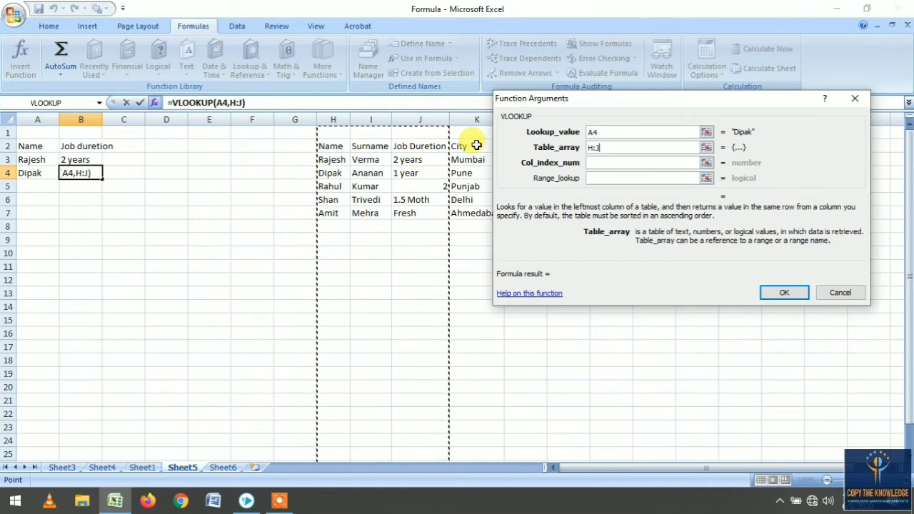
click(600, 163)
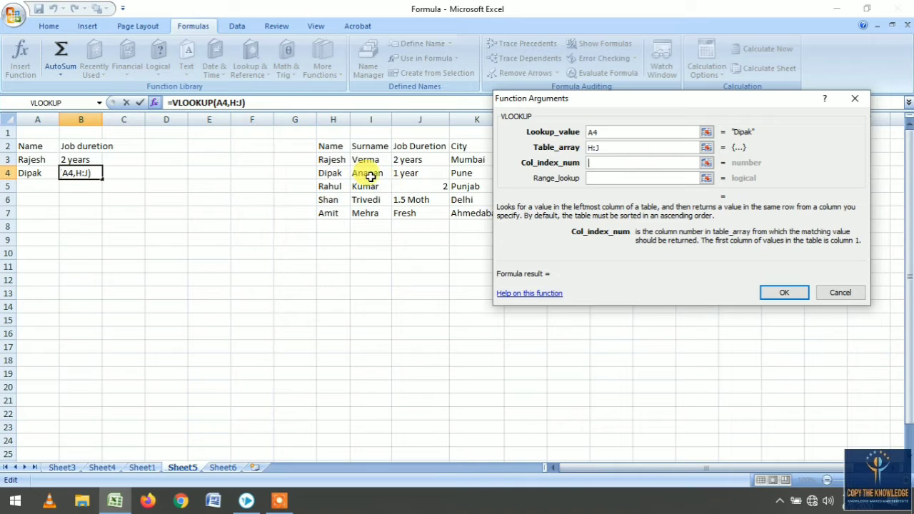
text(3)
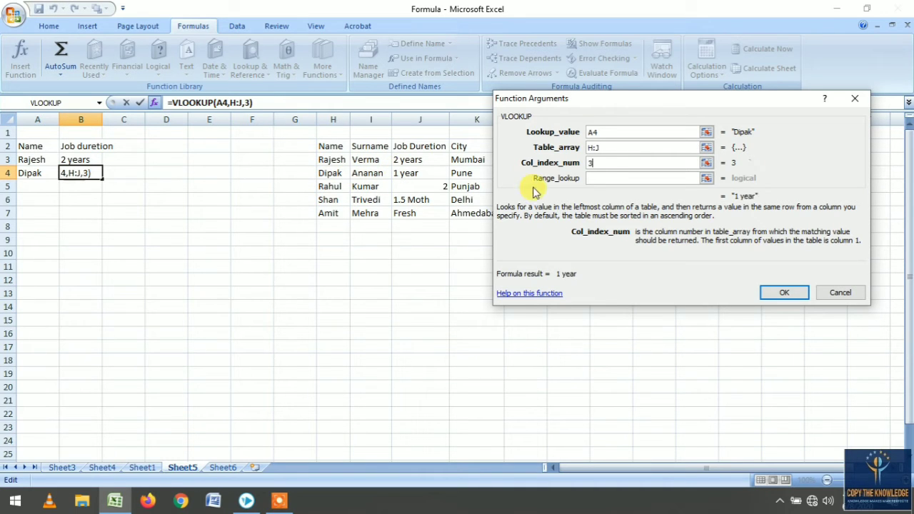
click(597, 178)
text(0)
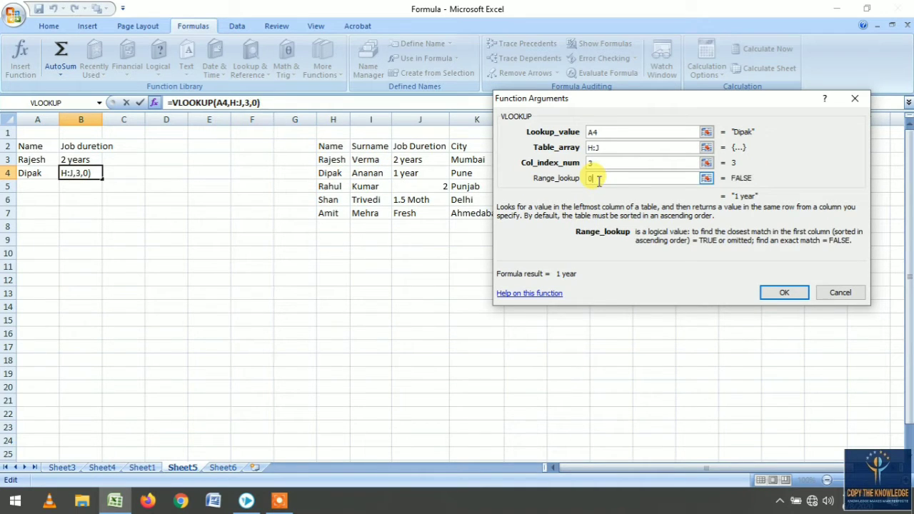
click(779, 292)
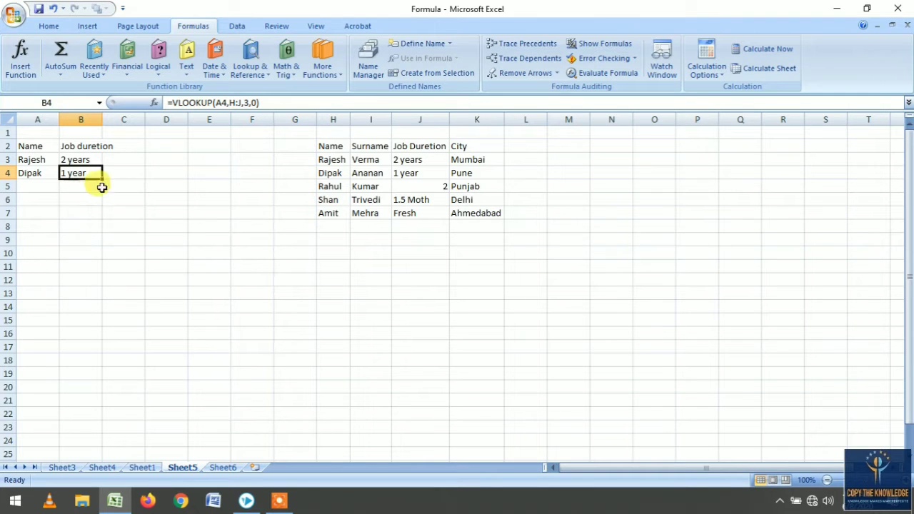
- Autofit the width of column B and enter the heading City in cell C2
click(103, 130)
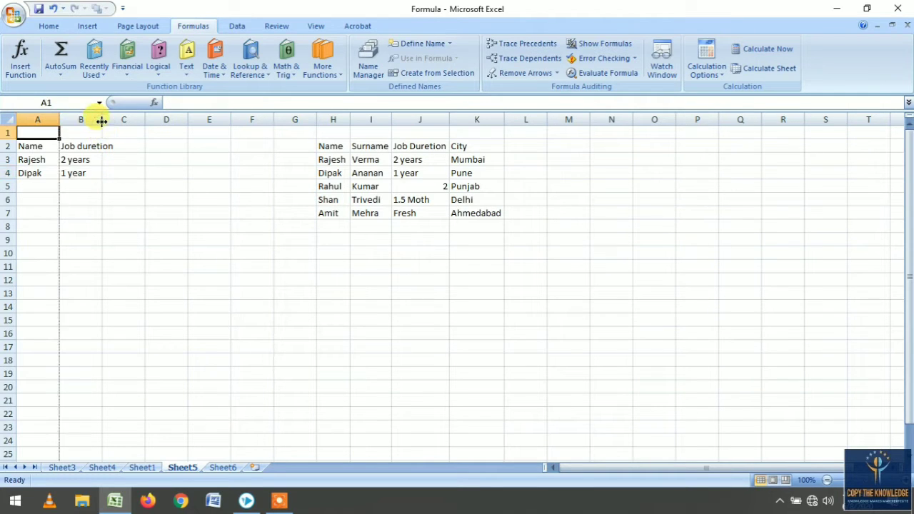
double_click(102, 119)
click(134, 147)
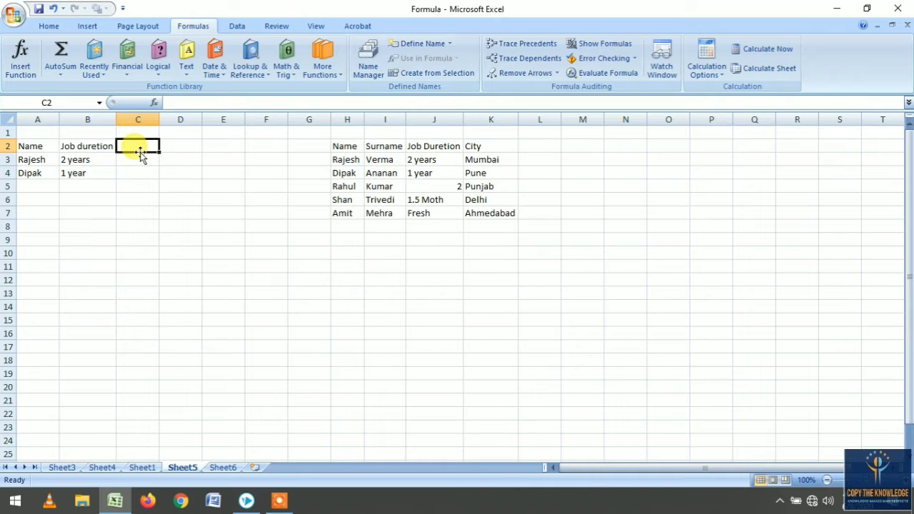
text(Ci)
key(Return)
key(Return)
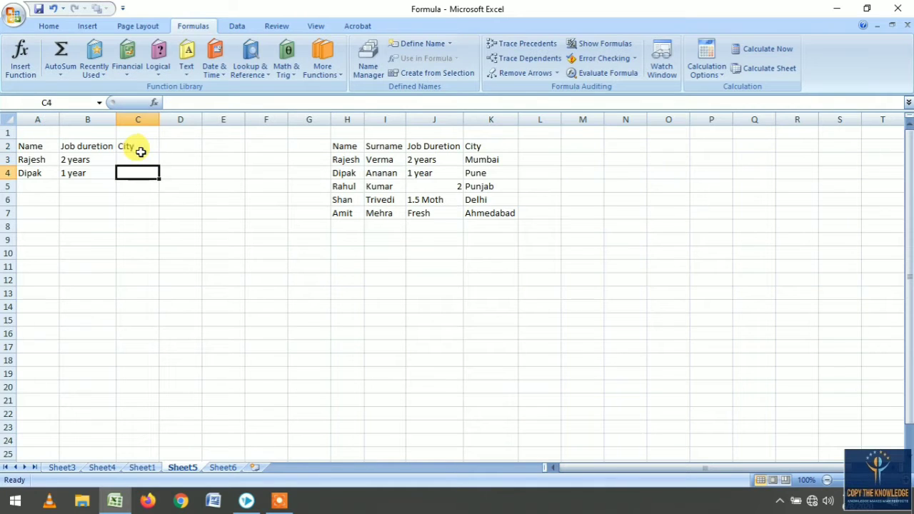
- Insert a VLOOKUP function in C4 and set its lookup value to A4
click(248, 63)
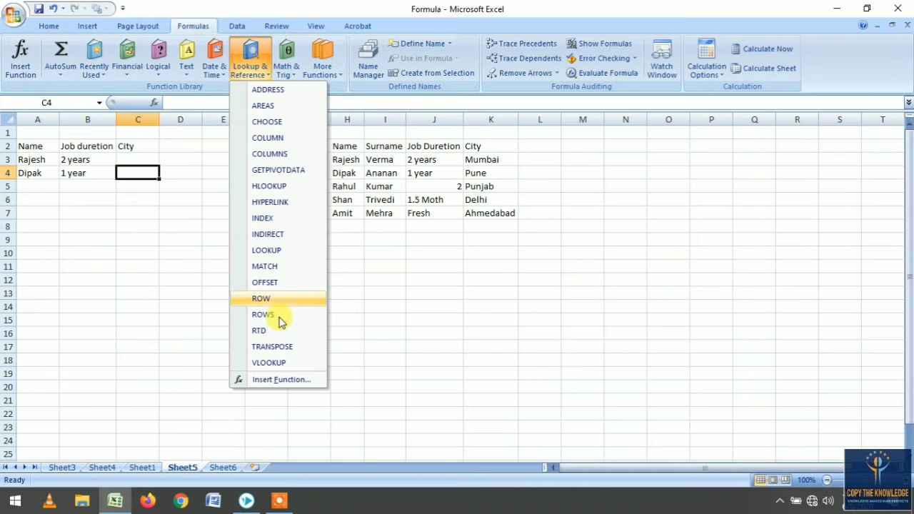
click(275, 359)
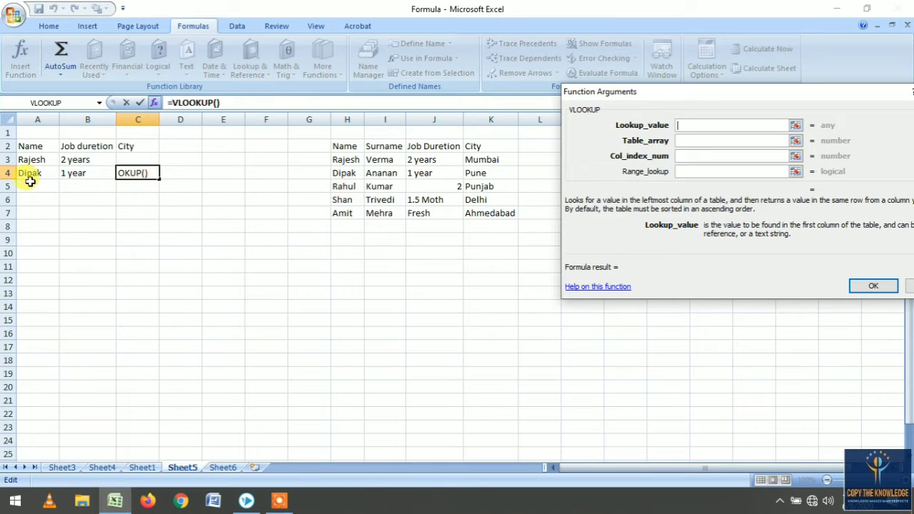
click(27, 173)
- Set the C4 VLOOKUP's table array to columns H:K, column index to 4 and range lookup to 0, then confirm
click(690, 140)
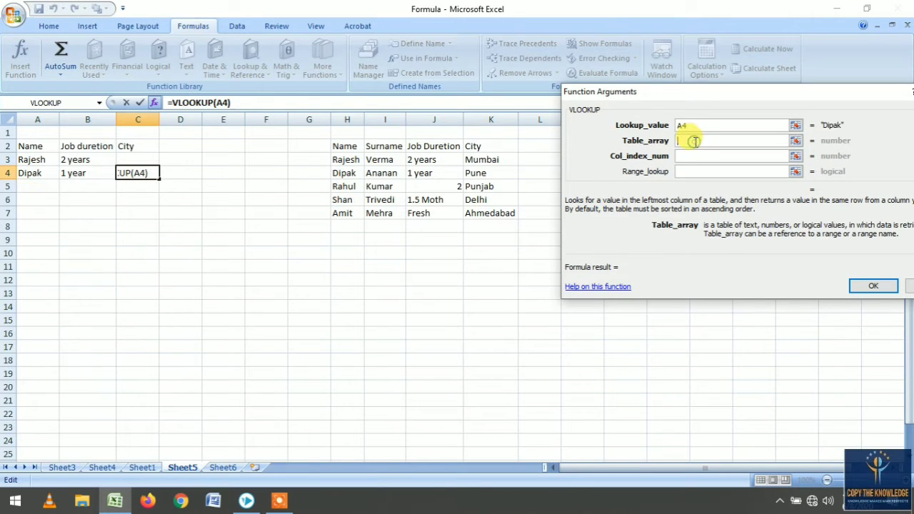
drag(347, 118, 489, 118)
click(663, 156)
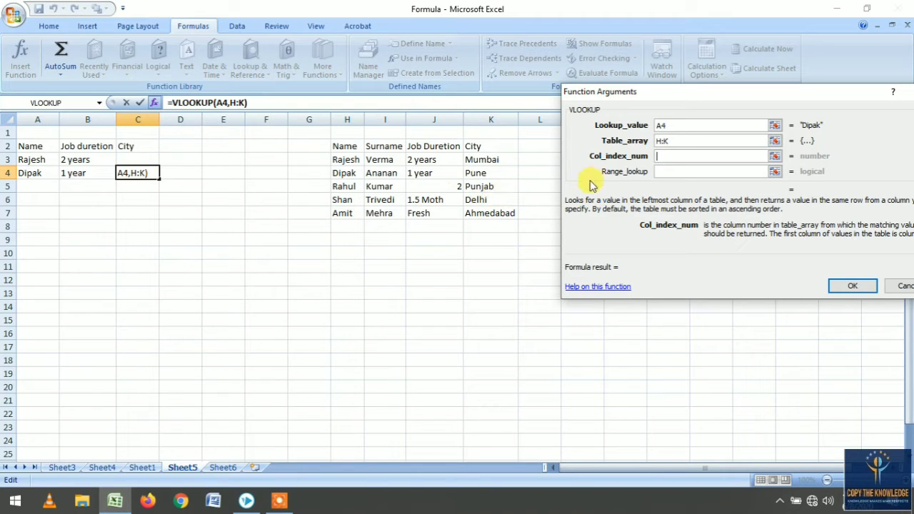
text(4)
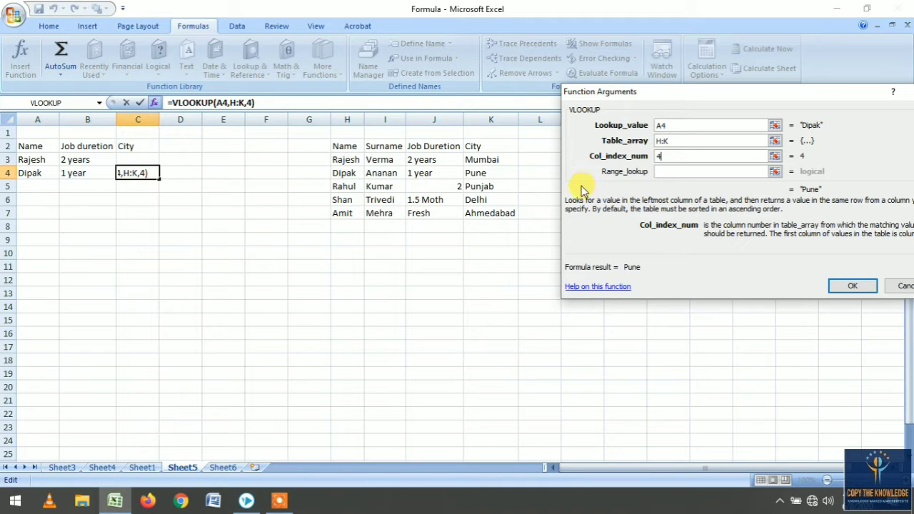
click(662, 171)
text(o)
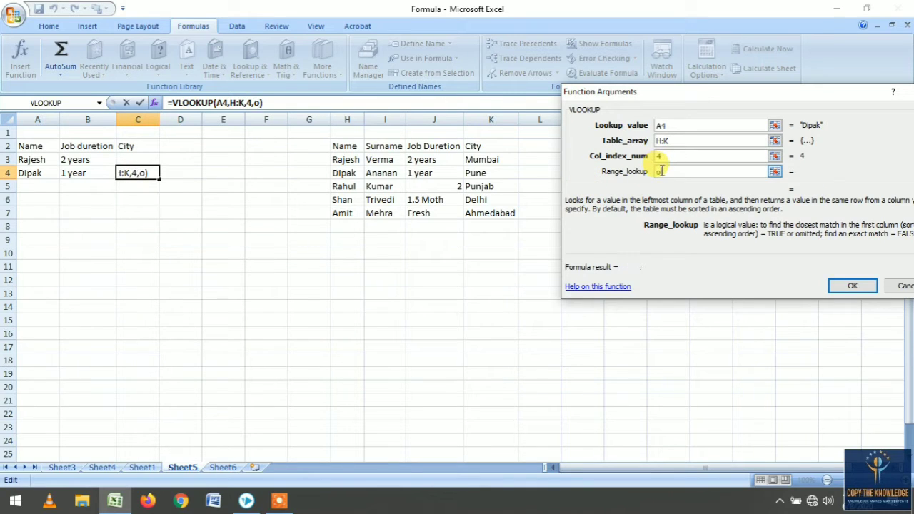
key(BackSpace)
text(0)
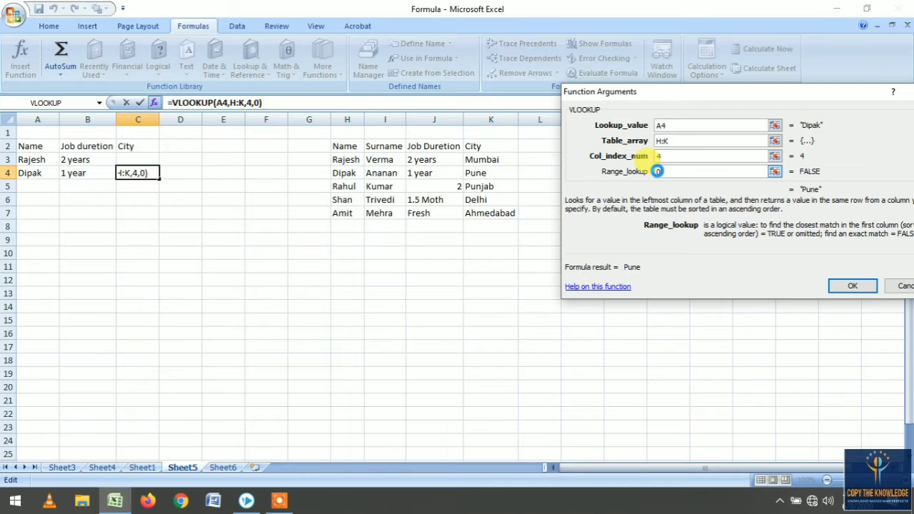
key(Return)
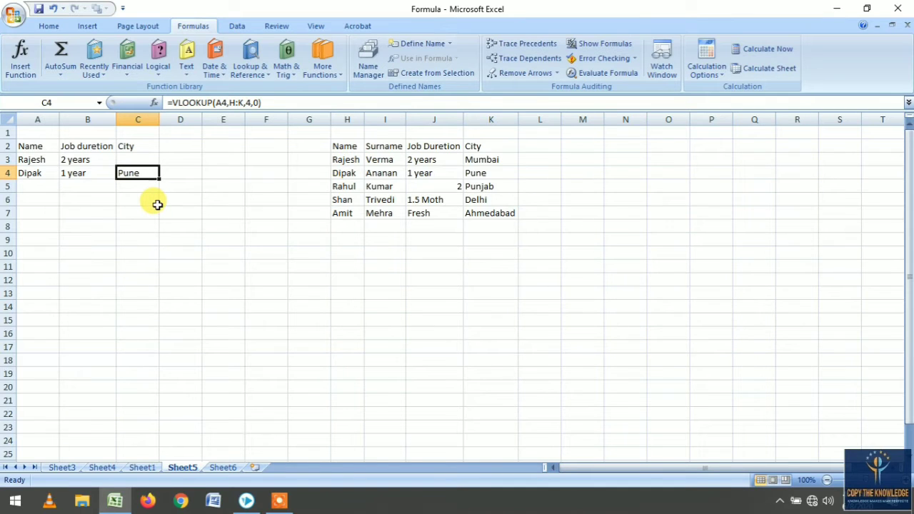
- Fill the City formula from C4 up into C3 and compare it with the source table's city
click(64, 198)
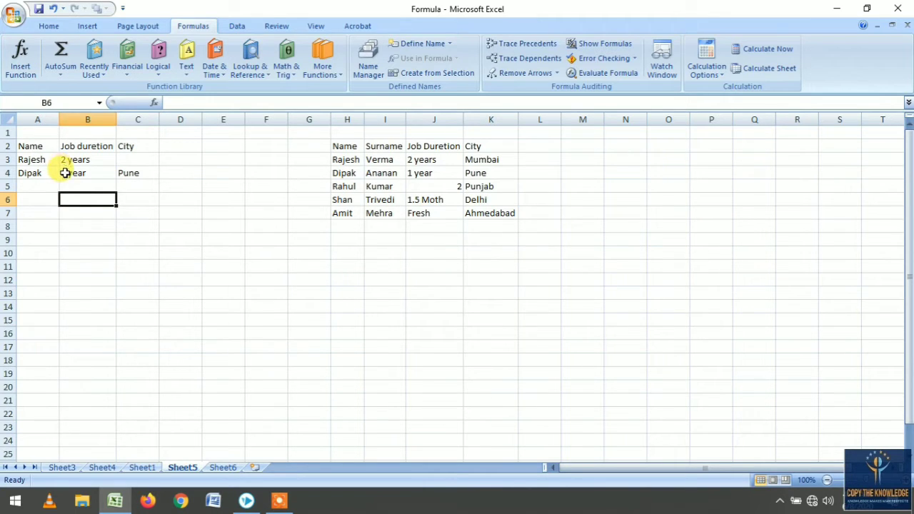
click(152, 177)
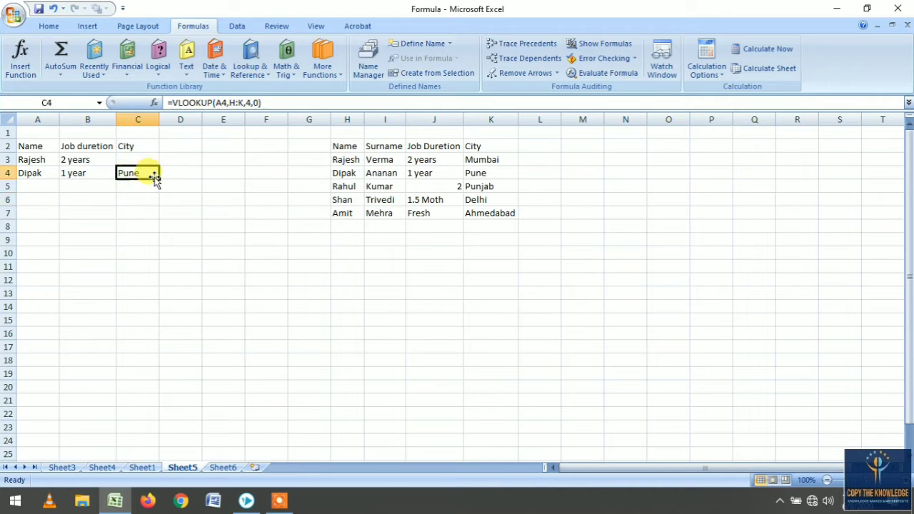
drag(159, 180, 153, 154)
click(125, 242)
click(140, 157)
click(482, 157)
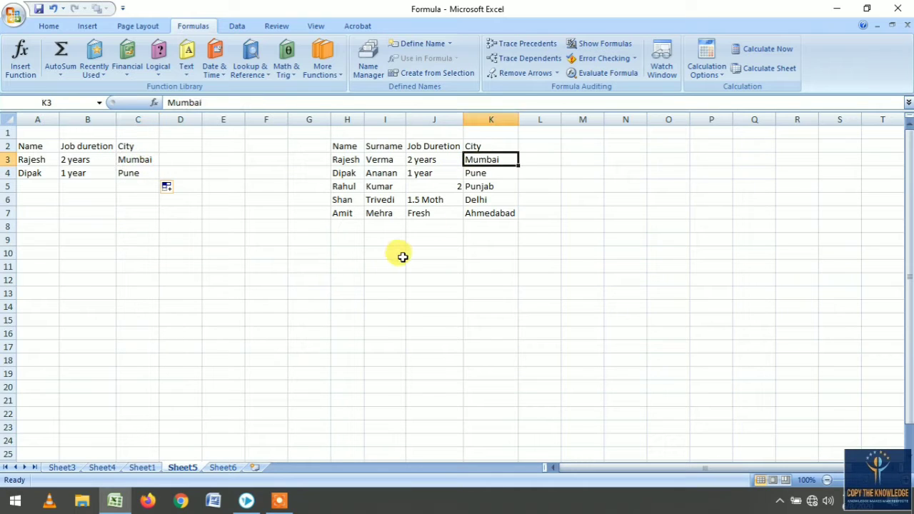
- Enter the names Rahul, Shan and Amit in cells A5 to A7
click(34, 184)
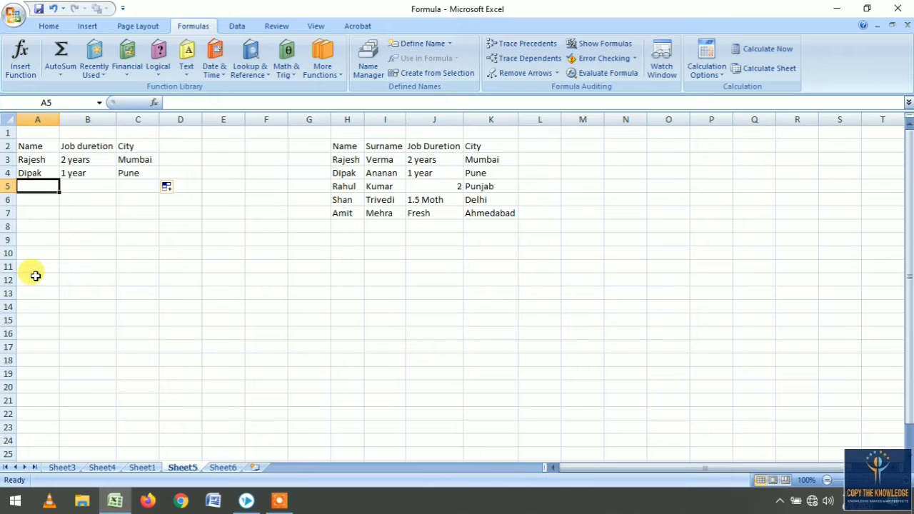
text(Rahul)
key(Return)
text(Sha)
key(Return)
text(Am)
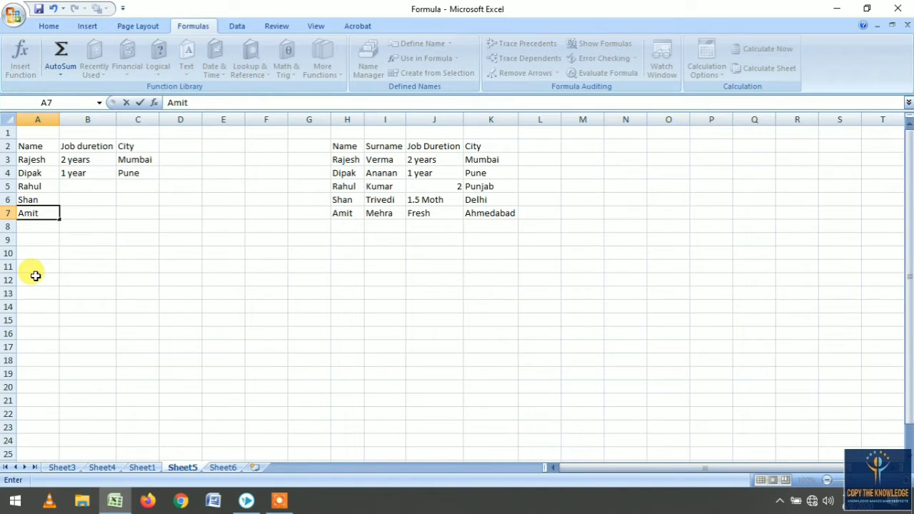
text(it)
key(Return)
- Fill the Job duration formula from B4 down to B7
click(109, 173)
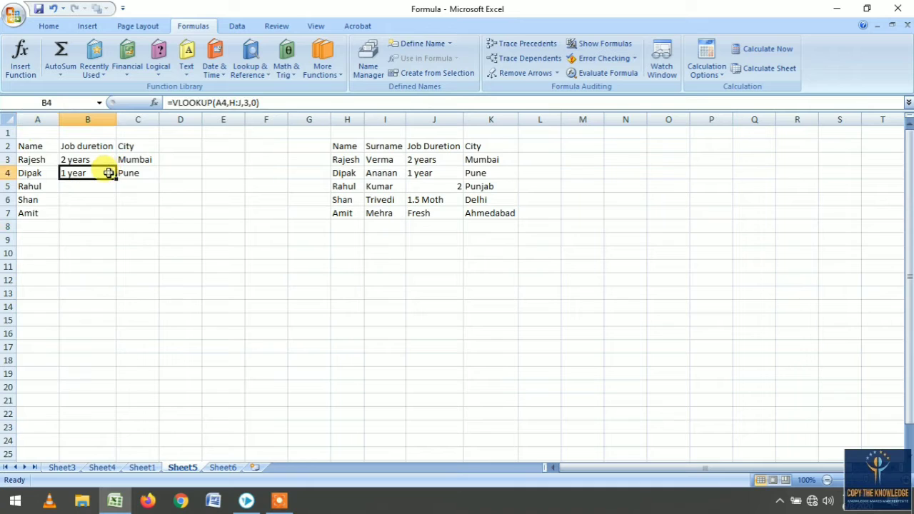
double_click(115, 179)
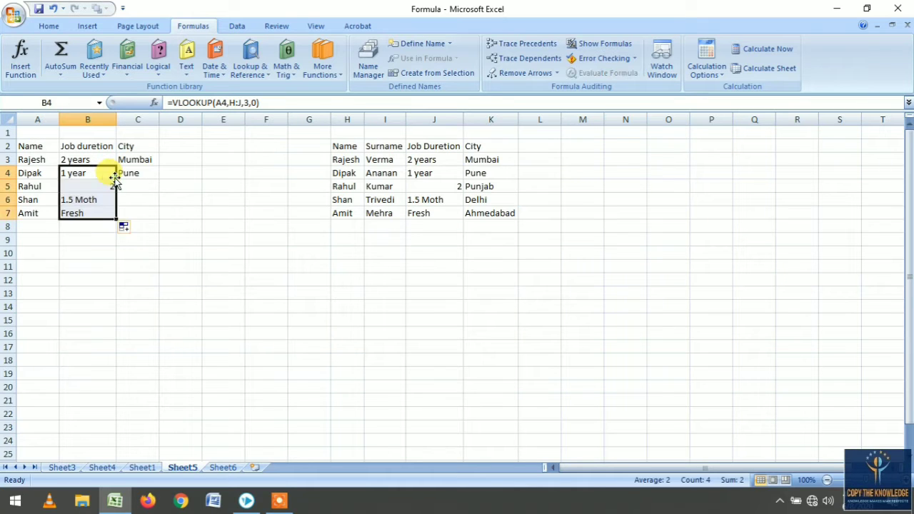
click(419, 187)
click(421, 214)
- Fill the City formula from C4 down to C7
click(148, 175)
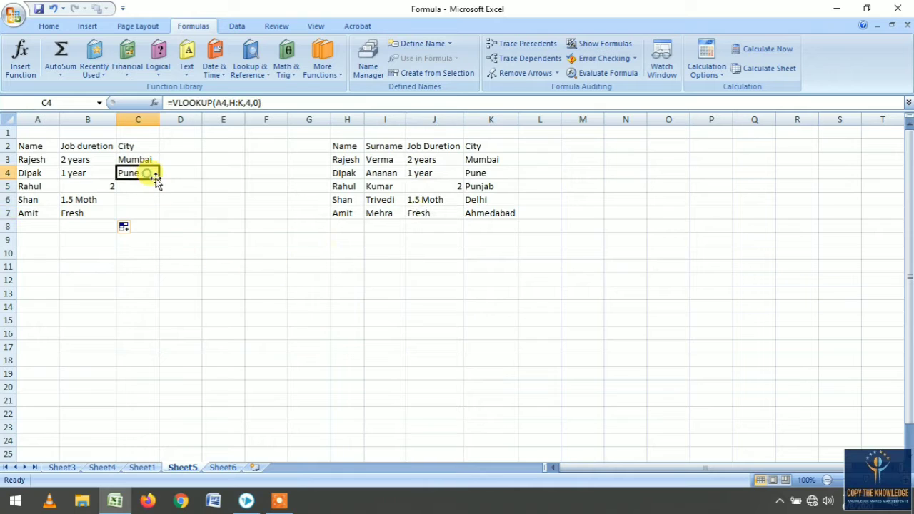
double_click(158, 179)
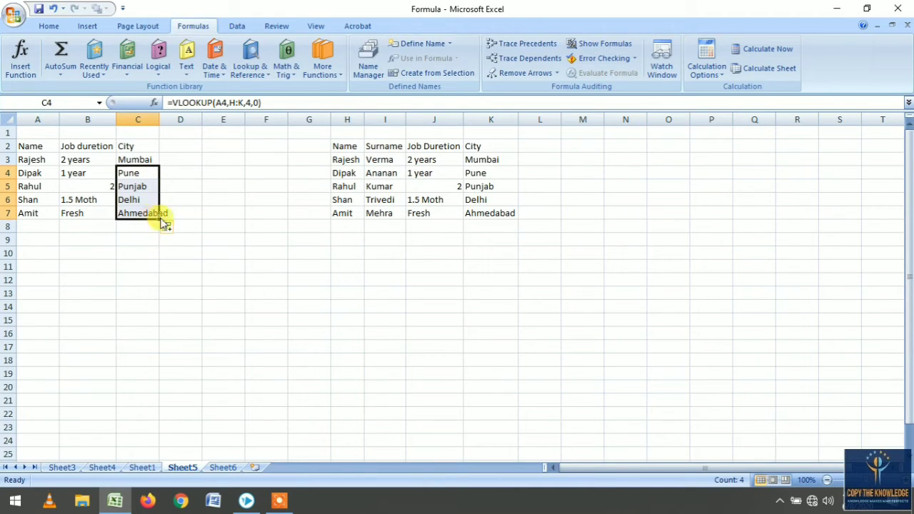
click(175, 309)
click(132, 173)
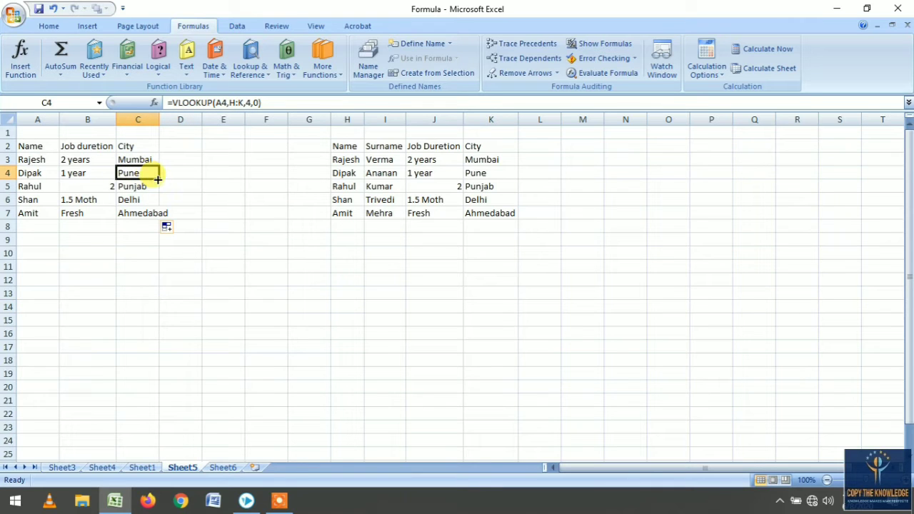
double_click(158, 180)
click(147, 174)
drag(156, 180, 159, 221)
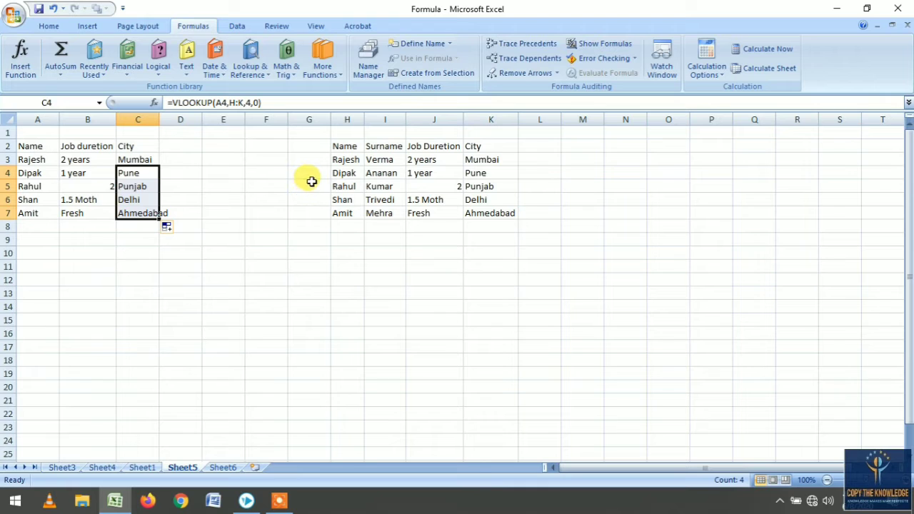
- Shorten the name in A3 to Rajes to test the lookup
click(41, 159)
click(344, 160)
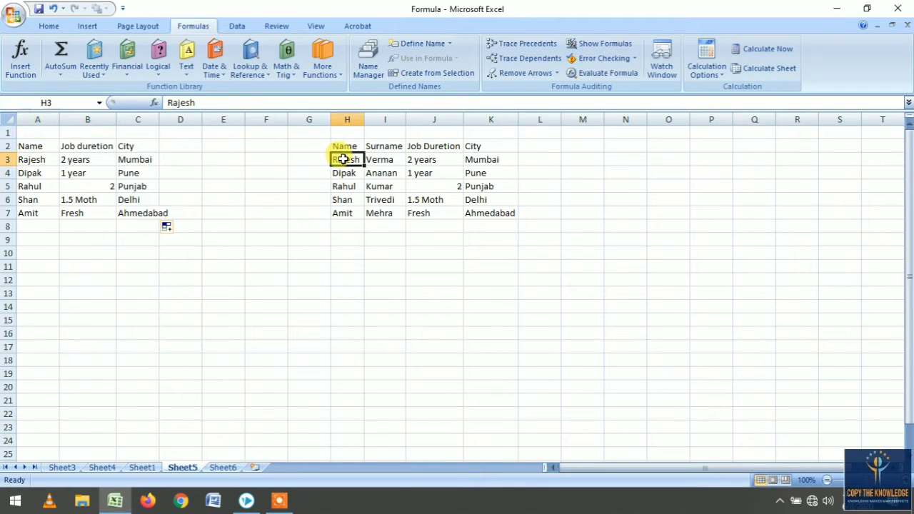
click(37, 160)
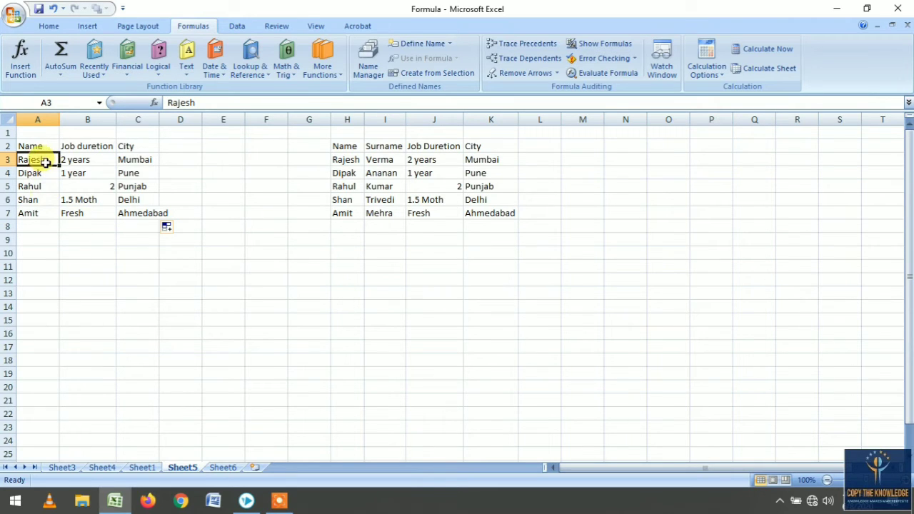
click(216, 102)
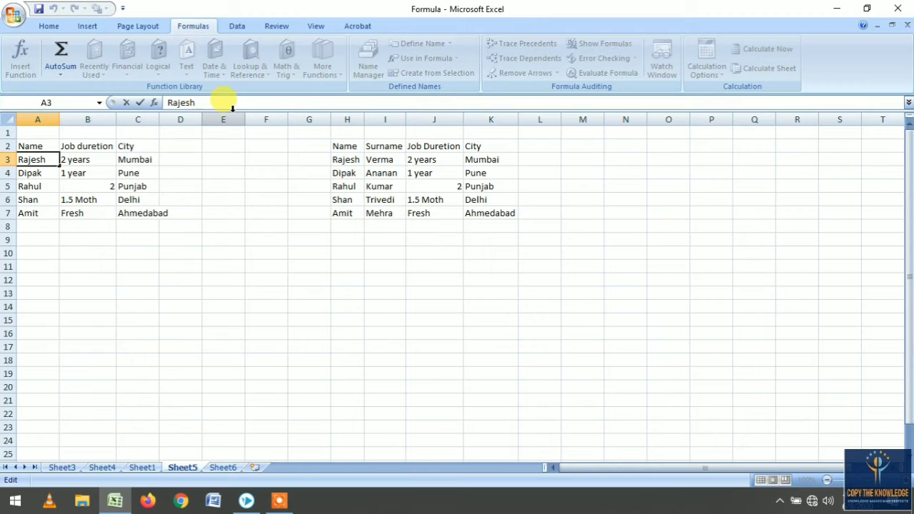
key(Return)
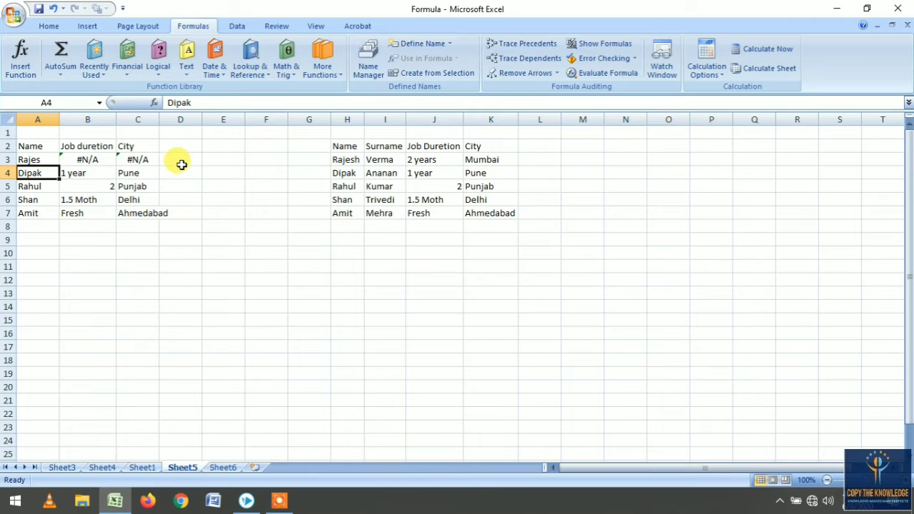
- Restore the name in A3 to Rajesh
click(40, 161)
double_click(43, 160)
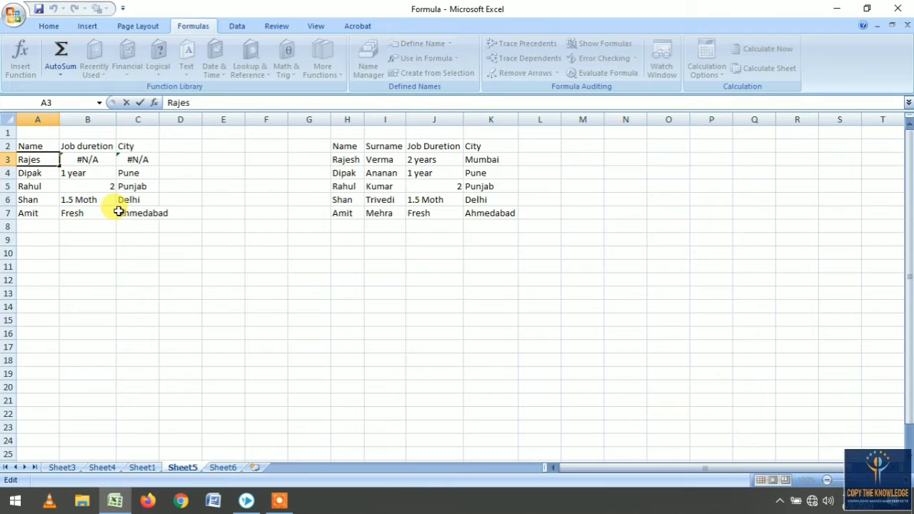
text(h)
key(Return)
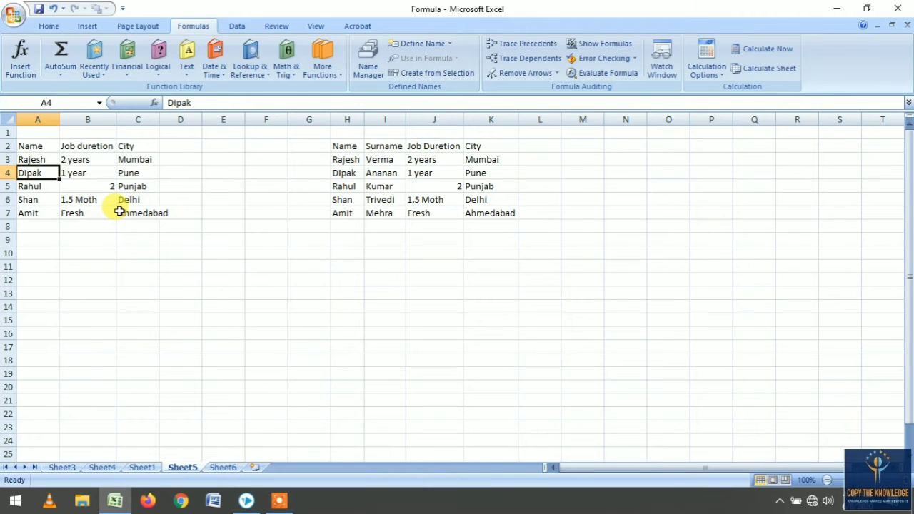
- Re-edit the name in cell A3 to test the lookup again
click(41, 159)
double_click(43, 160)
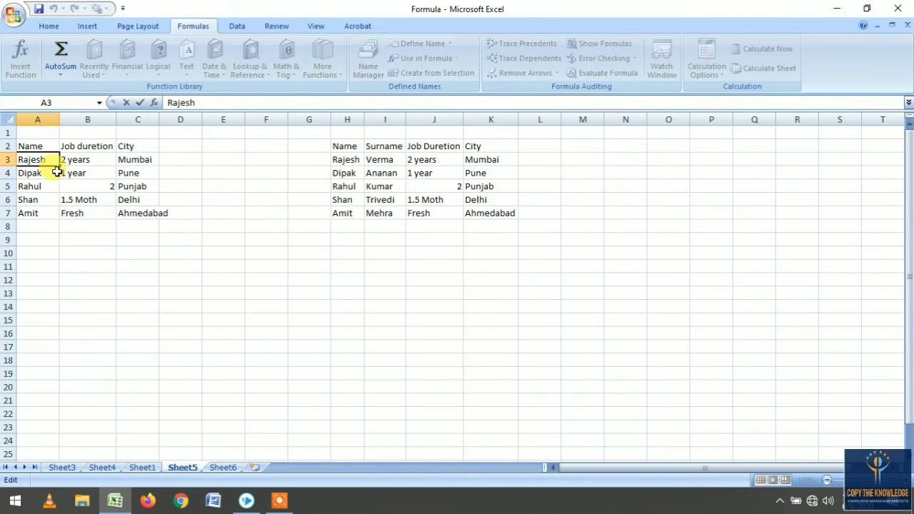
key(Return)
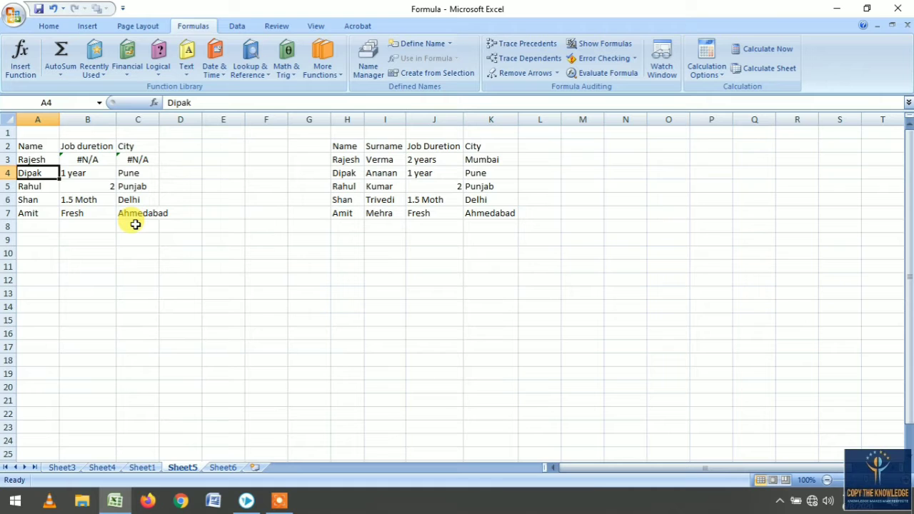
- Examine the product data table and its column headings on Sheet4
click(67, 472)
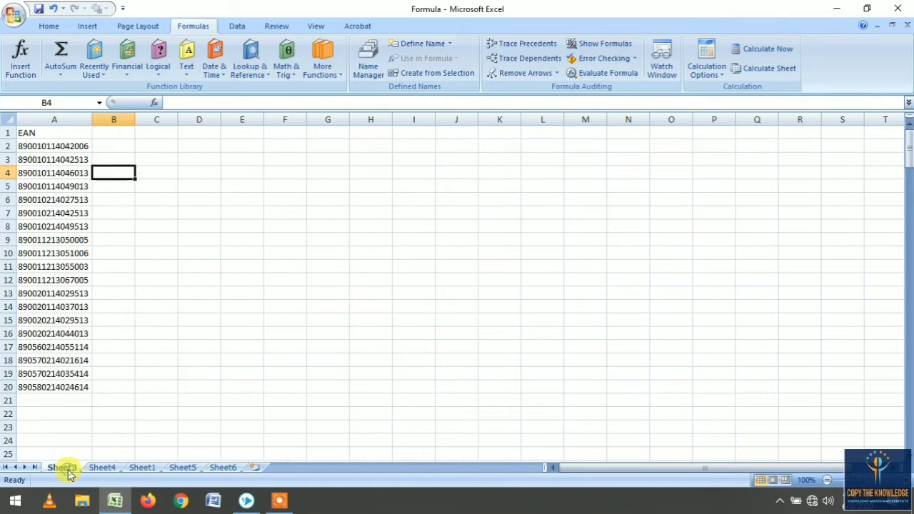
click(98, 470)
click(132, 265)
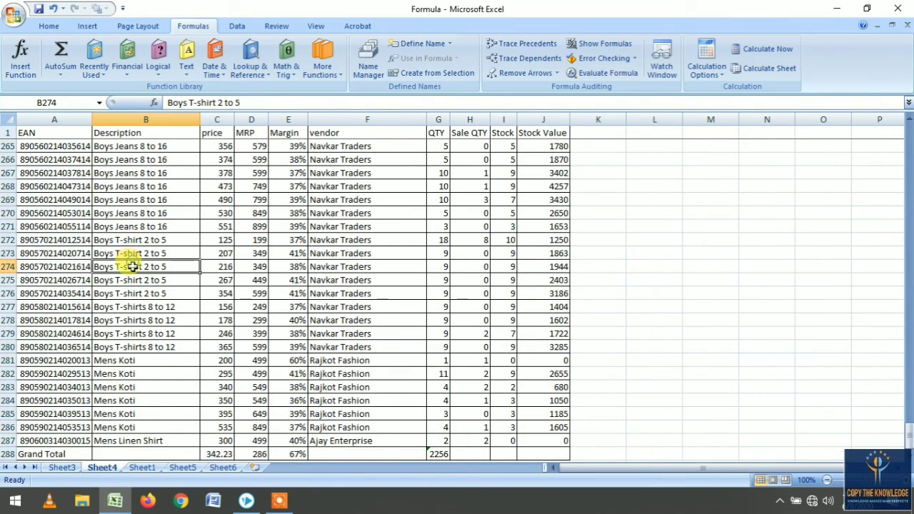
scroll(132, 266, down, 3)
scroll(135, 269, up, 20)
scroll(135, 272, up, 20)
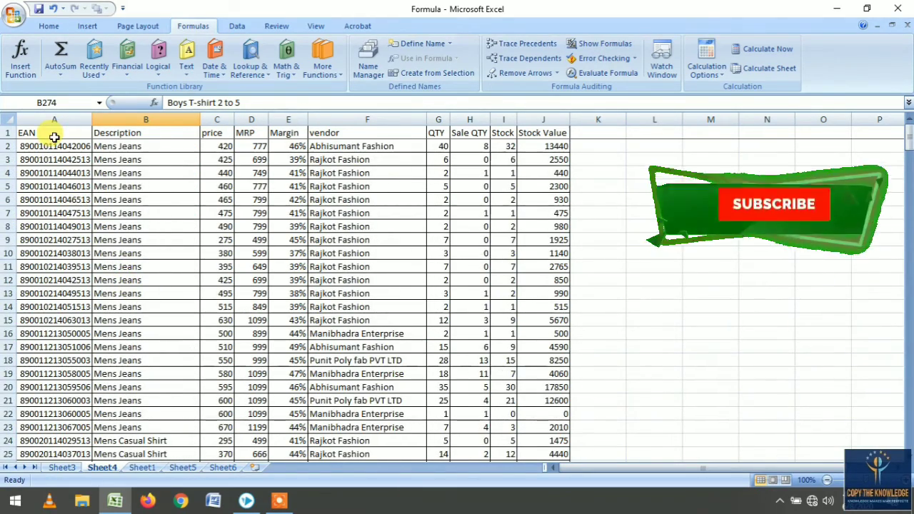
click(107, 135)
click(218, 135)
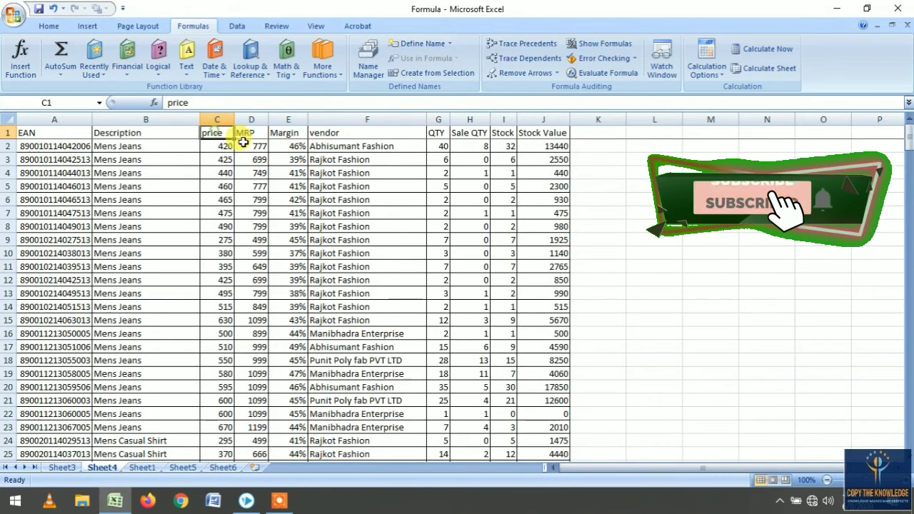
click(250, 136)
click(288, 136)
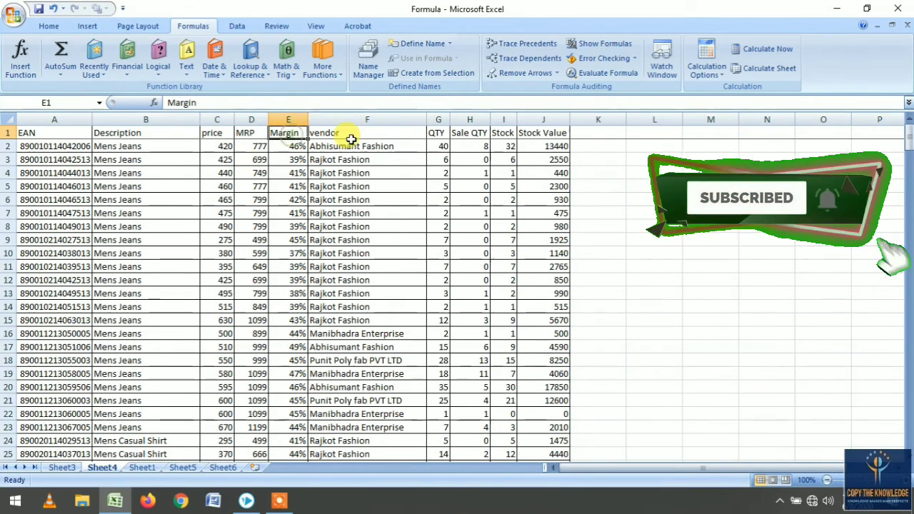
click(352, 139)
click(439, 136)
click(479, 135)
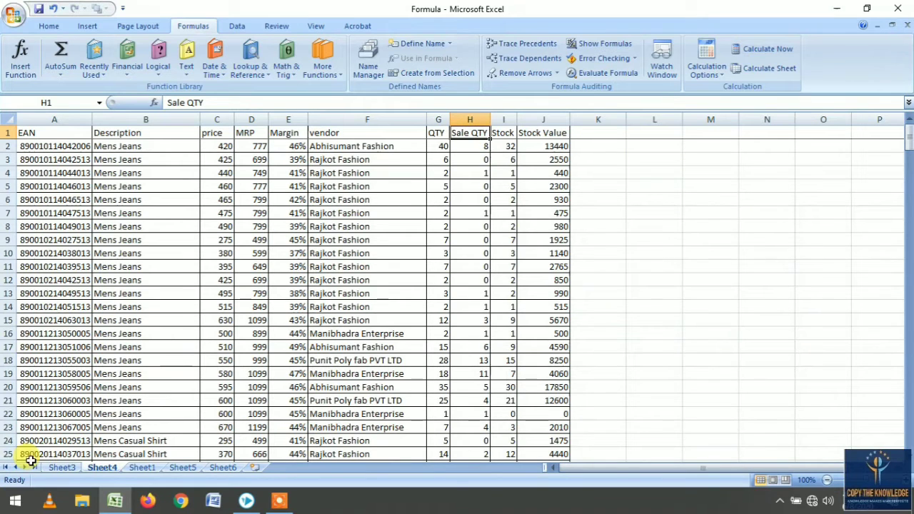
scroll(78, 215, down, 7)
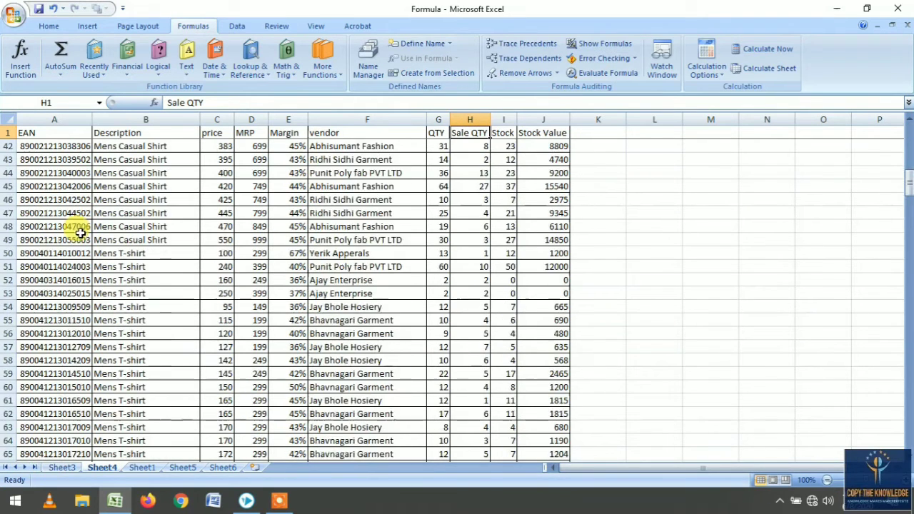
- Enter the heading Price in cell B1 of Sheet3
click(63, 467)
click(105, 131)
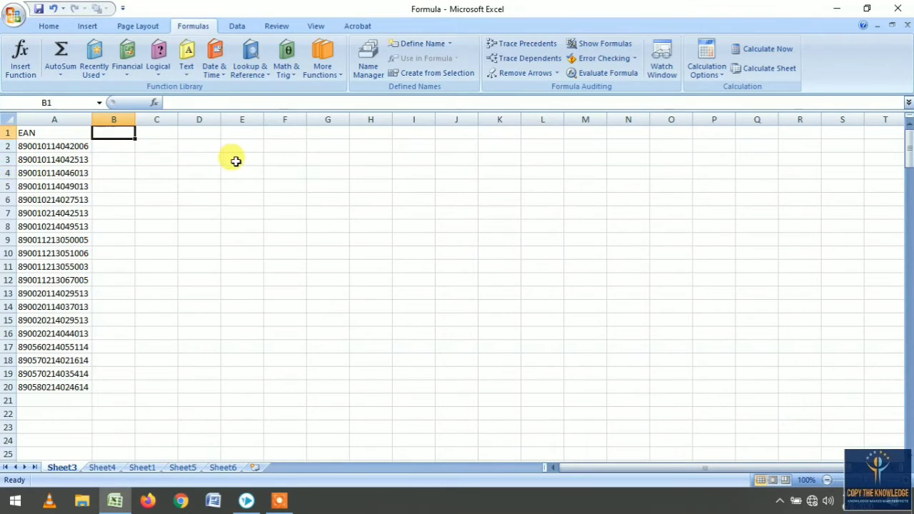
text(Price)
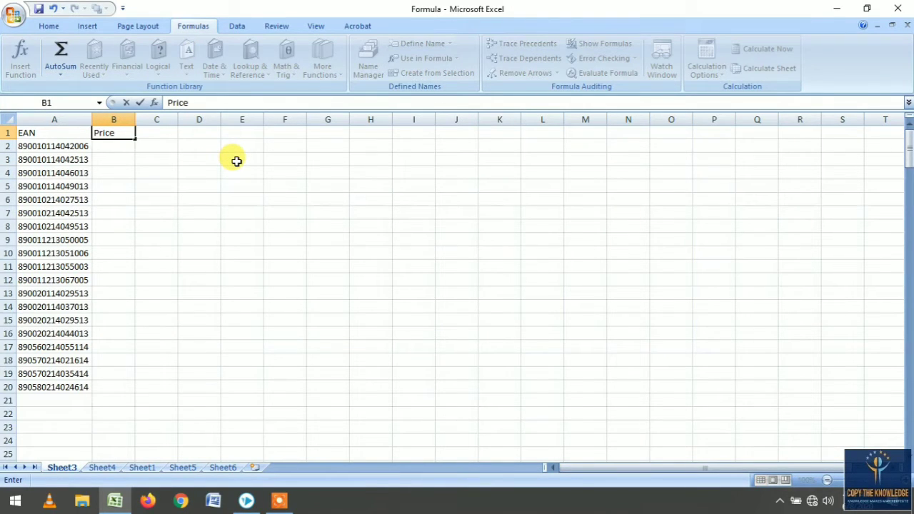
key(Return)
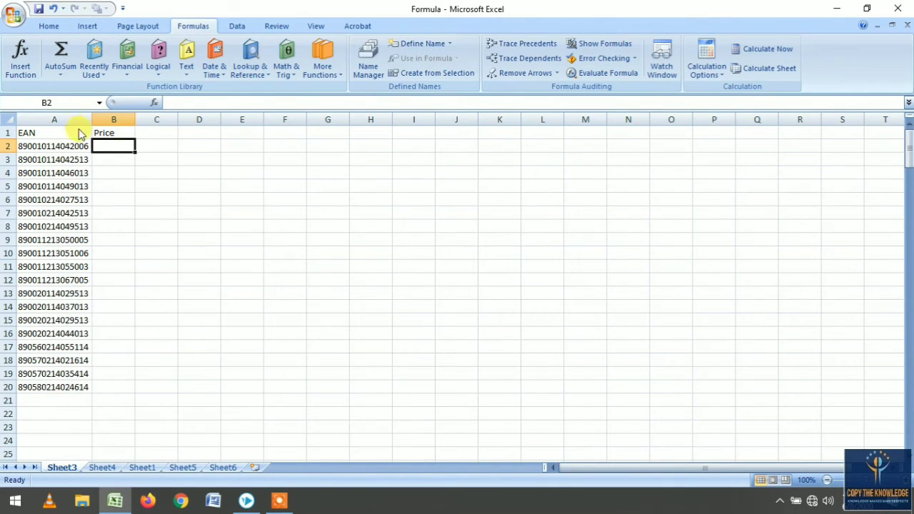
- Look over the EAN and price columns of the product table on Sheet4 before returning to Sheet3
click(102, 467)
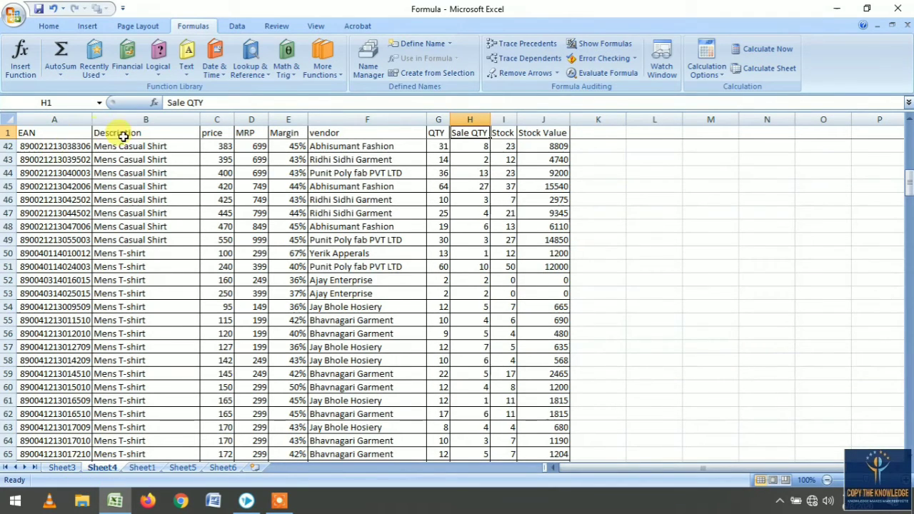
drag(125, 134, 540, 229)
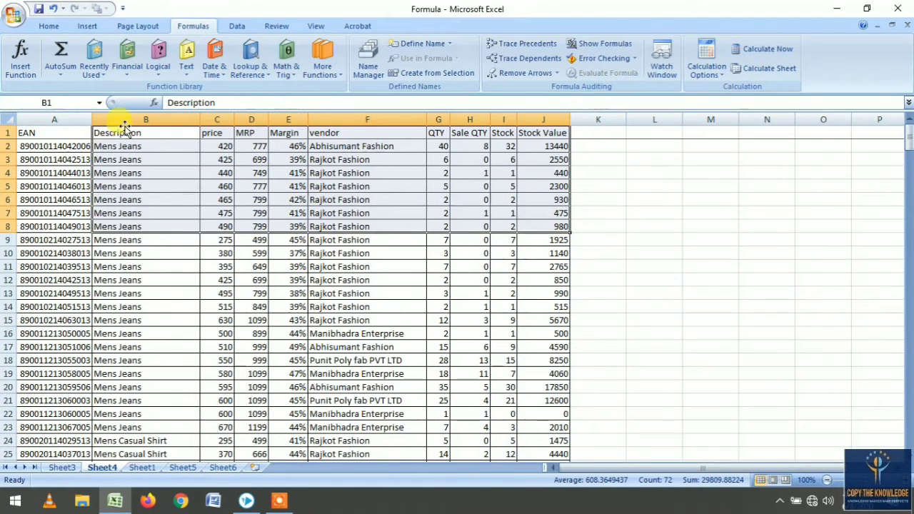
click(125, 131)
click(56, 119)
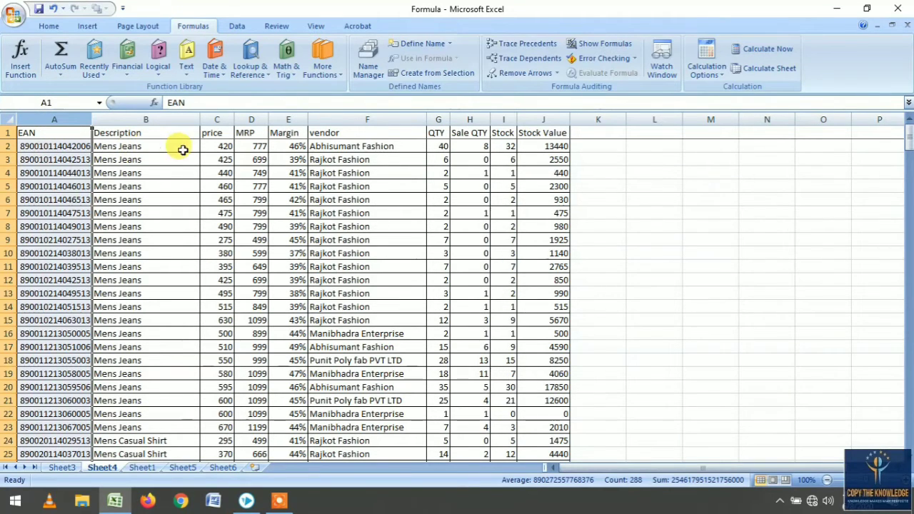
click(215, 146)
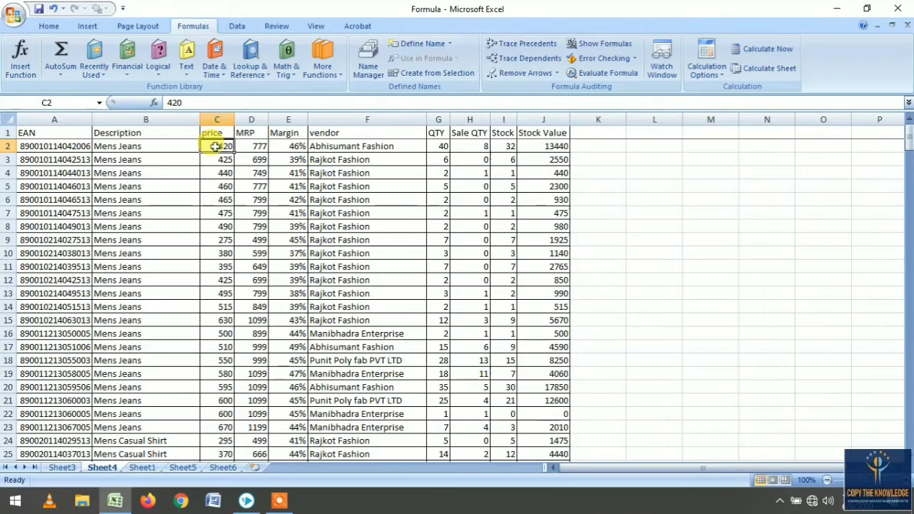
double_click(257, 146)
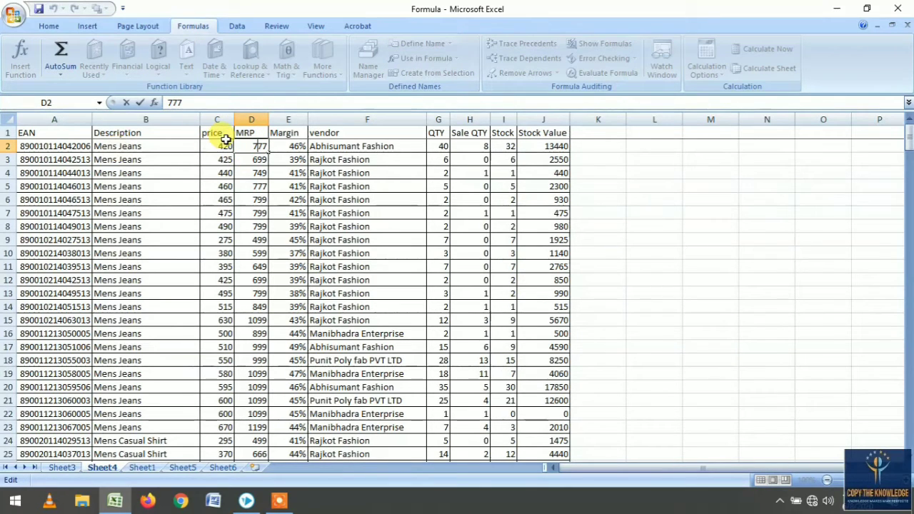
click(50, 146)
click(53, 132)
click(55, 120)
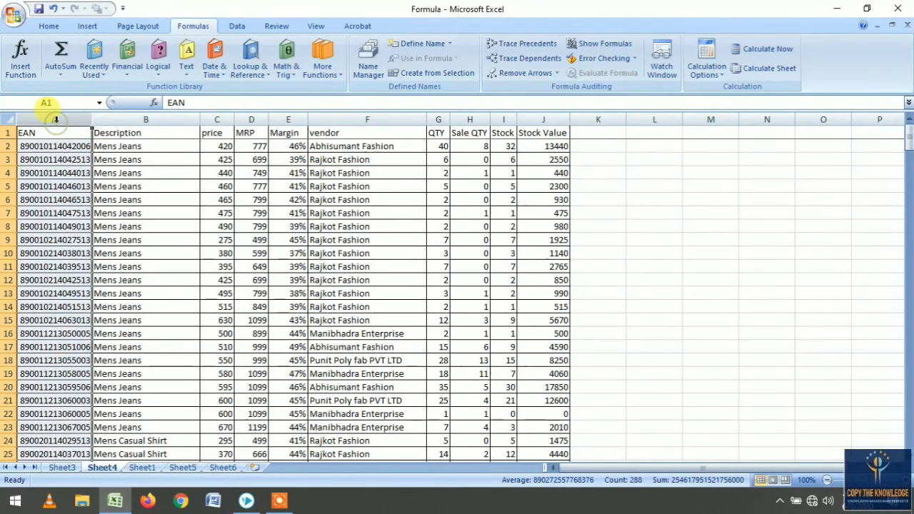
click(61, 468)
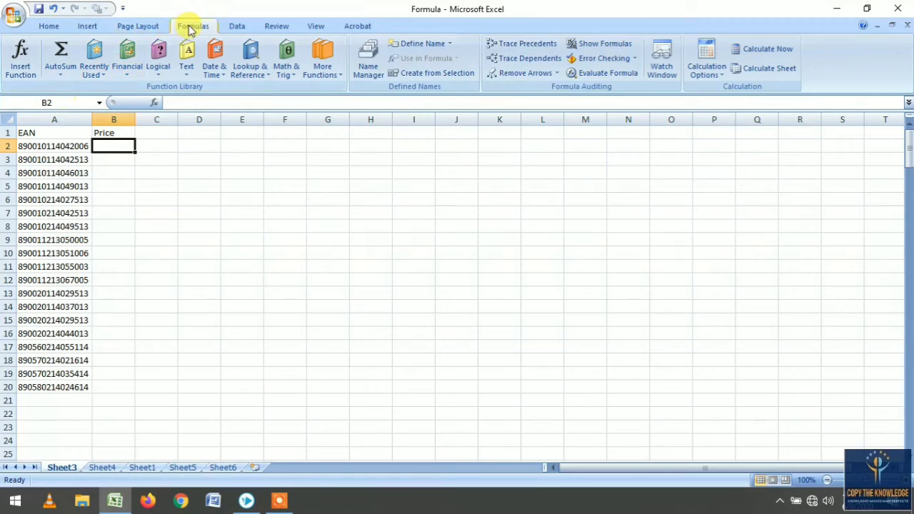
- Start a VLOOKUP in B2 using A2 as lookup value and Sheet4 columns A to C as the table array
click(250, 55)
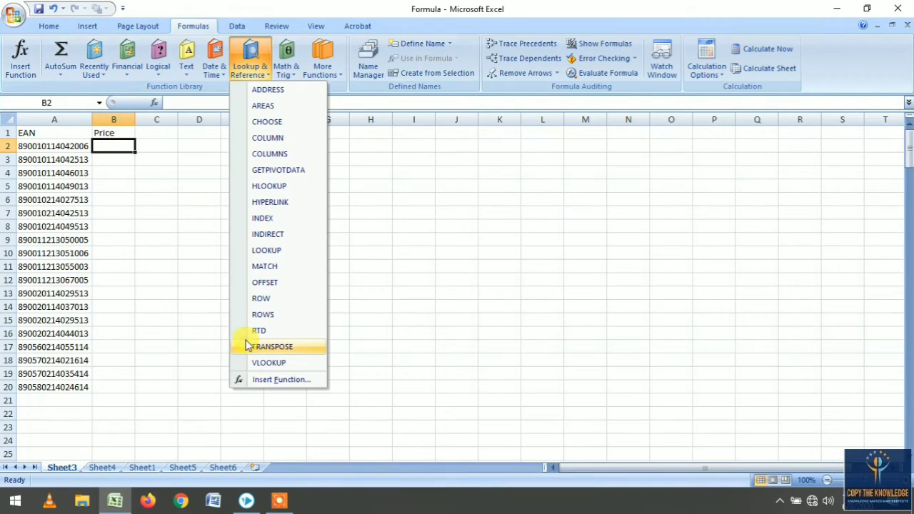
click(257, 361)
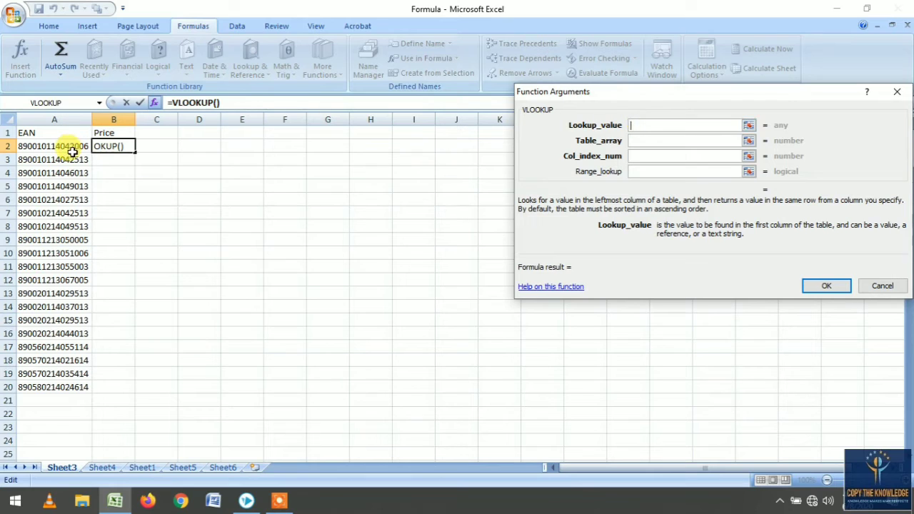
click(71, 147)
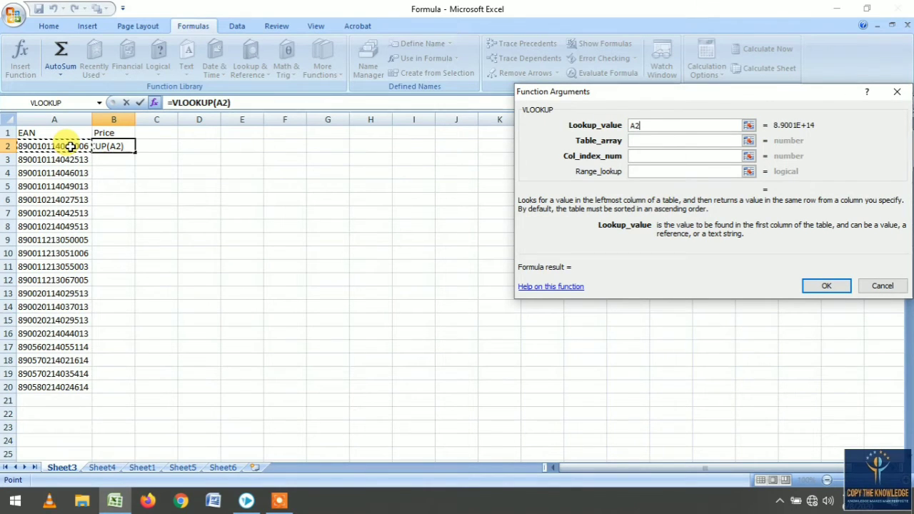
click(638, 140)
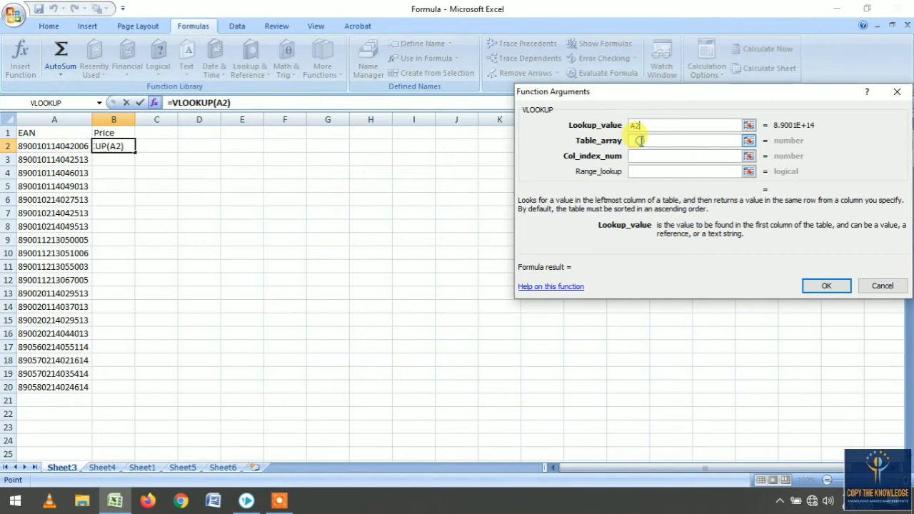
click(104, 468)
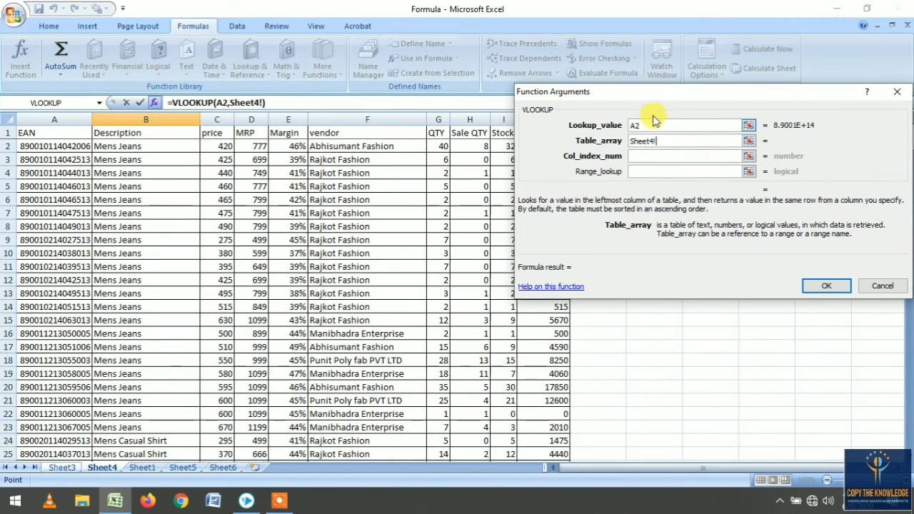
drag(651, 102, 783, 112)
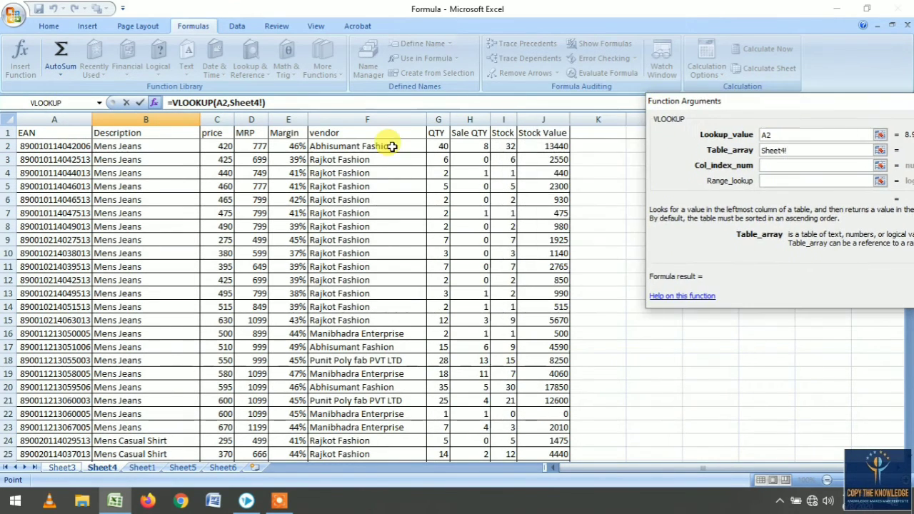
click(50, 120)
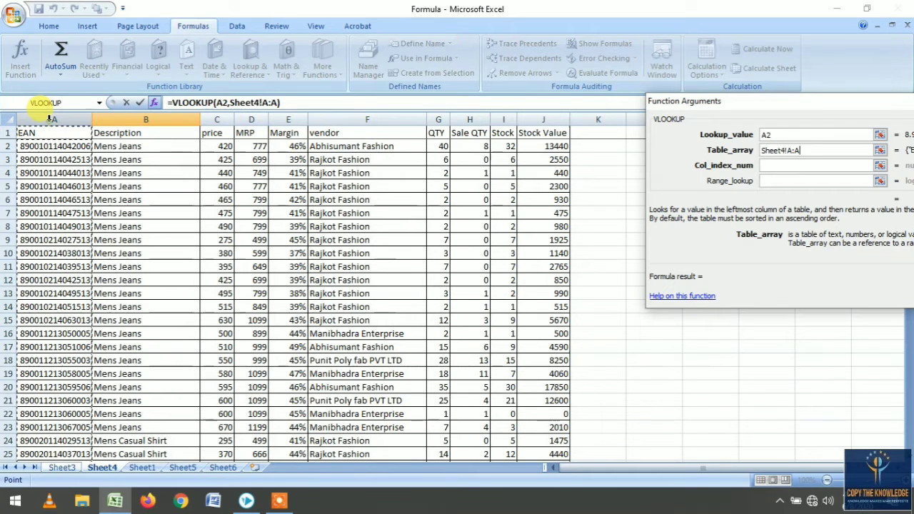
drag(48, 119, 221, 123)
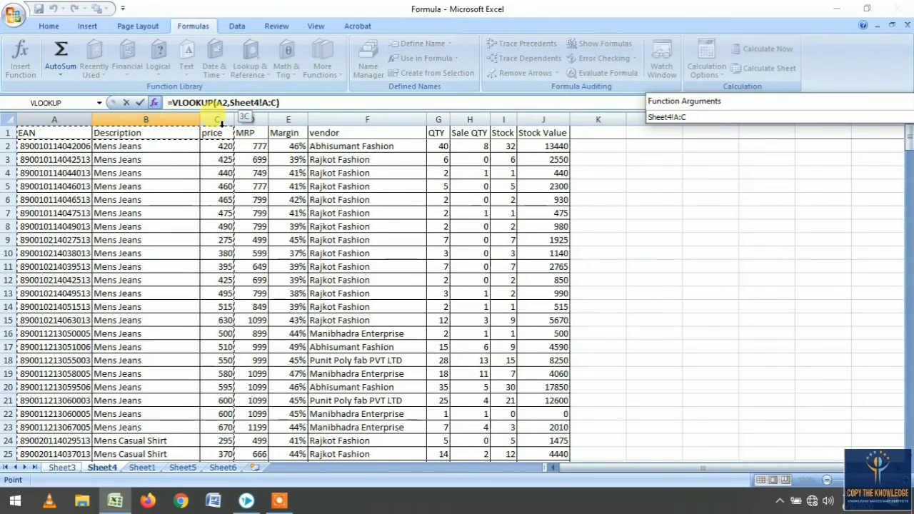
drag(221, 123, 221, 122)
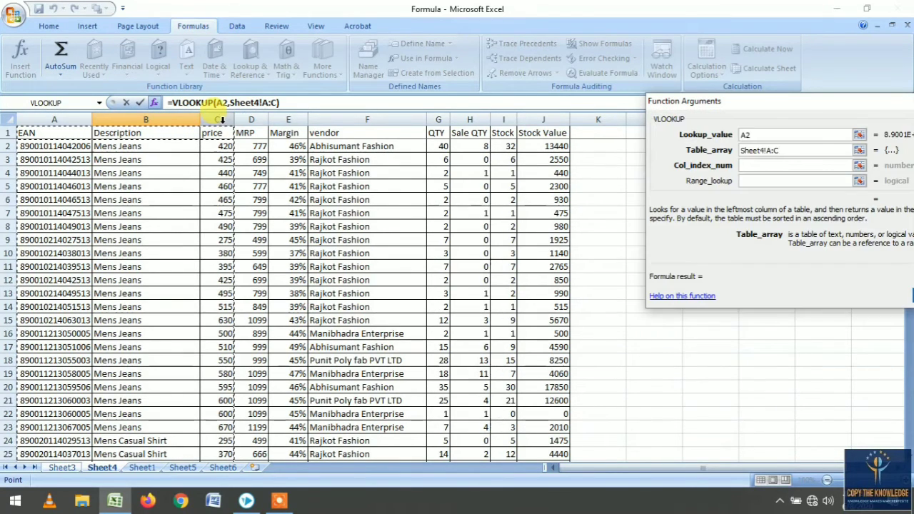
- Set the column index to 3 and range lookup to 0, then confirm the price formula
click(783, 166)
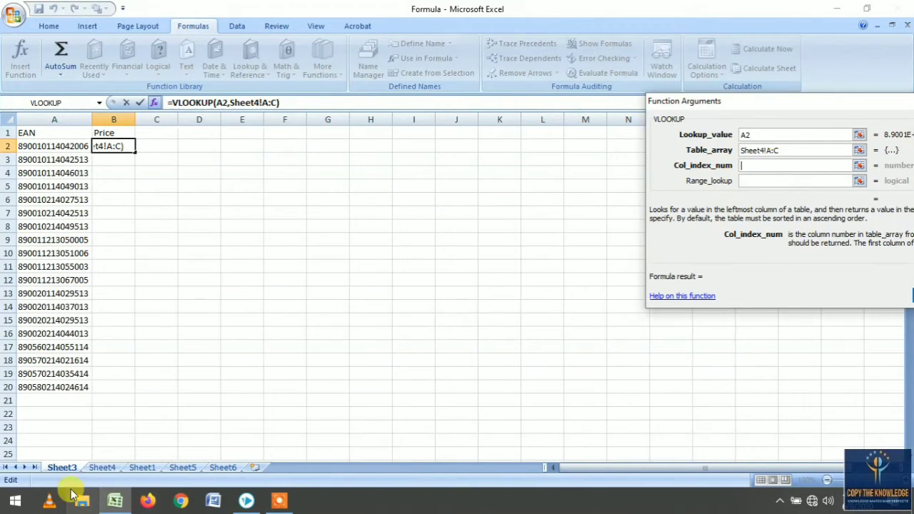
click(101, 467)
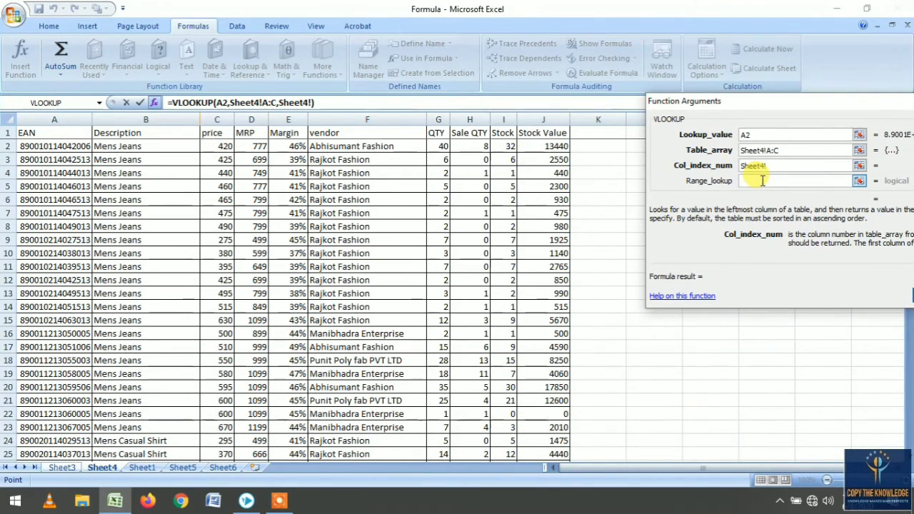
key(BackSpace)
text(3)
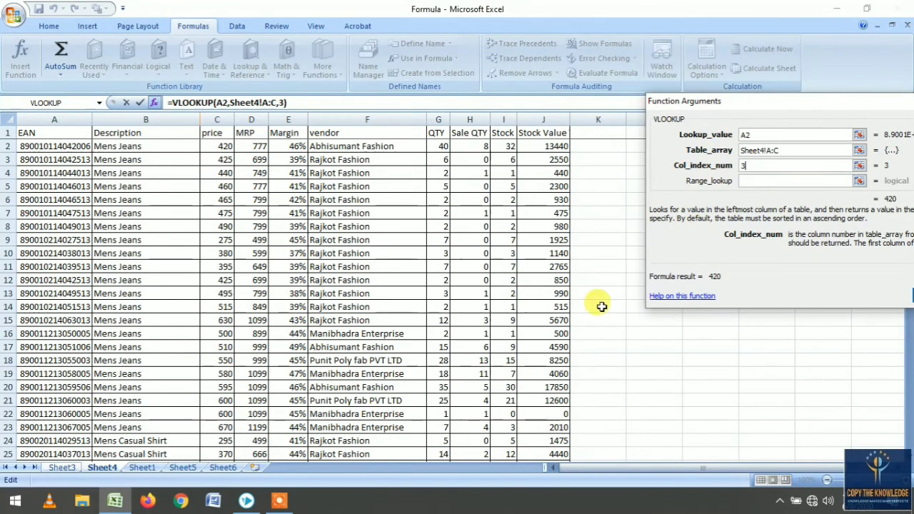
click(762, 180)
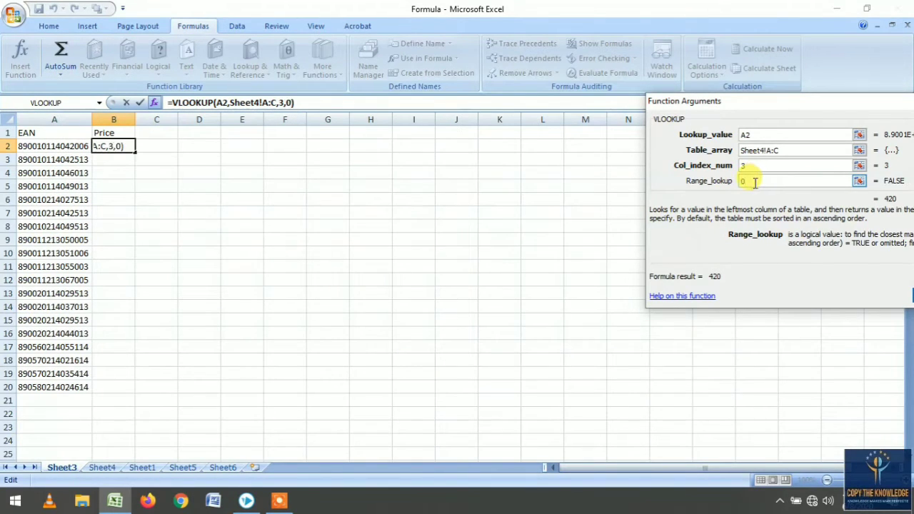
text(0)
key(Return)
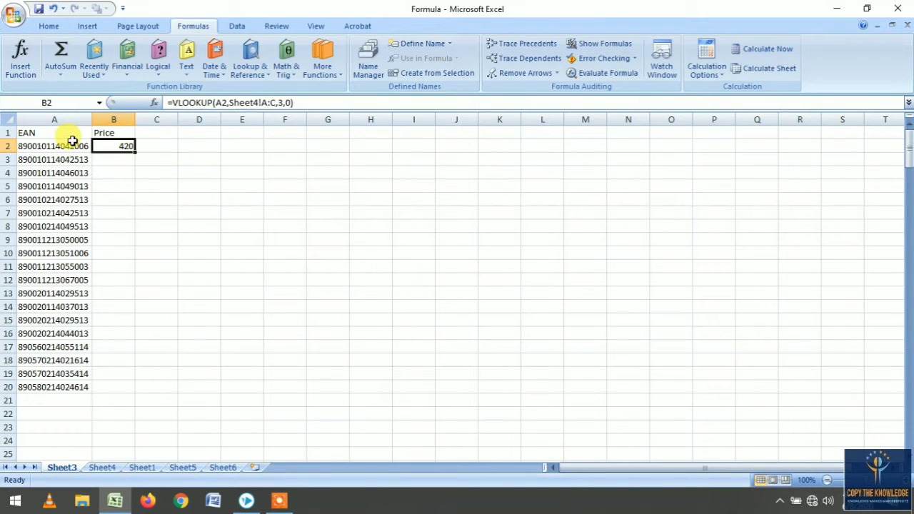
- Fill the price formula down column B through row 20
double_click(134, 151)
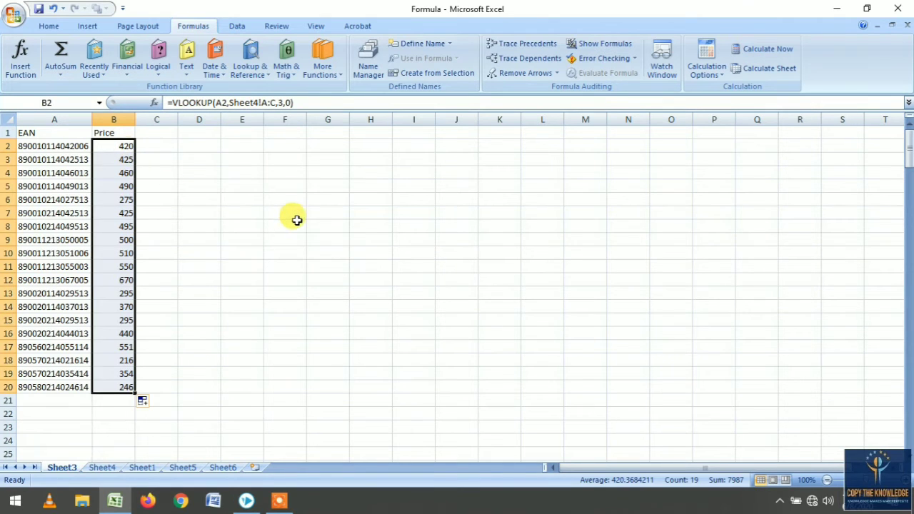
click(163, 239)
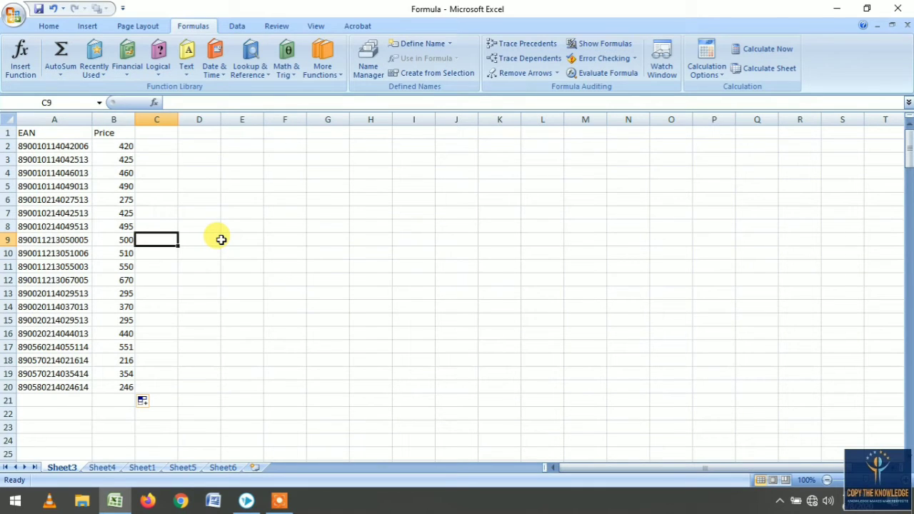
click(148, 136)
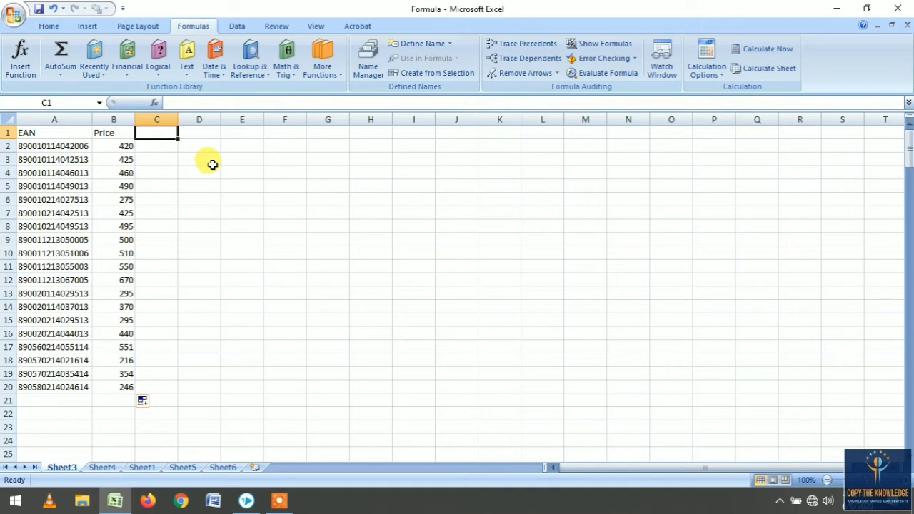
- Enter the heading Sttock in cell C1 of Sheet3
click(101, 468)
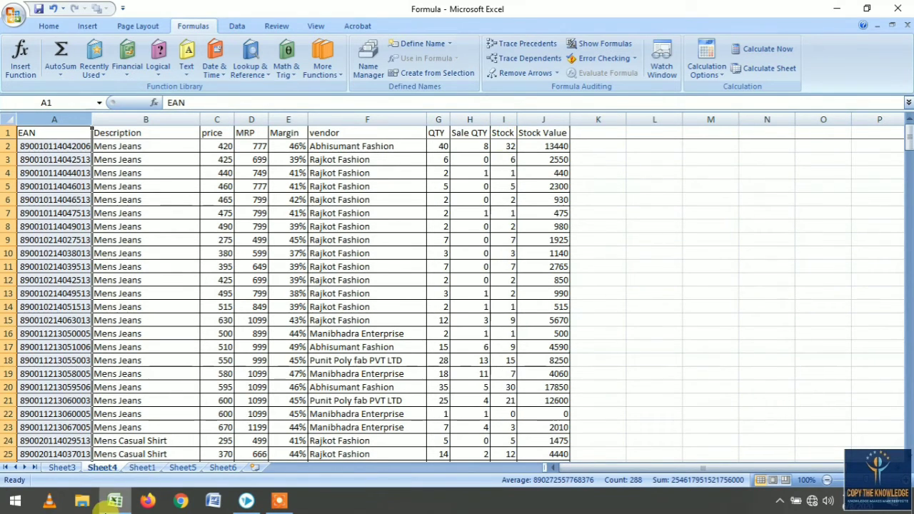
click(59, 468)
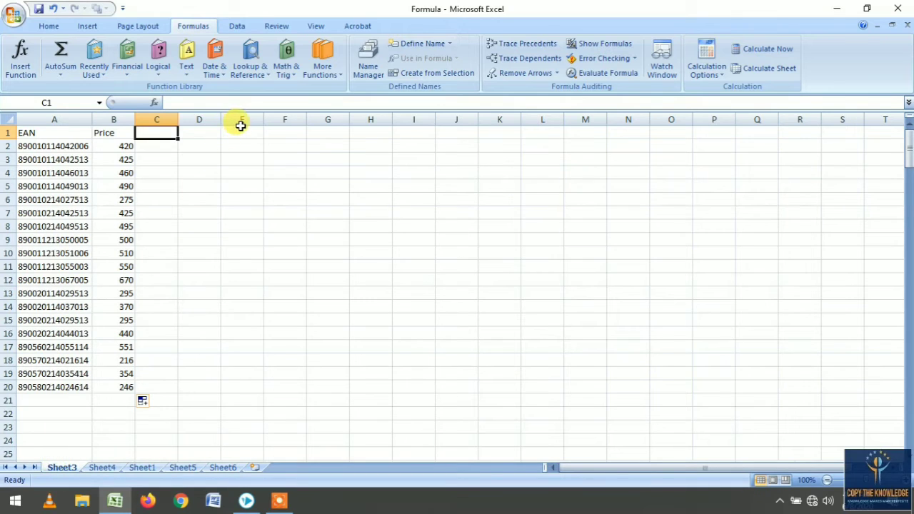
text(Sttock)
key(Return)
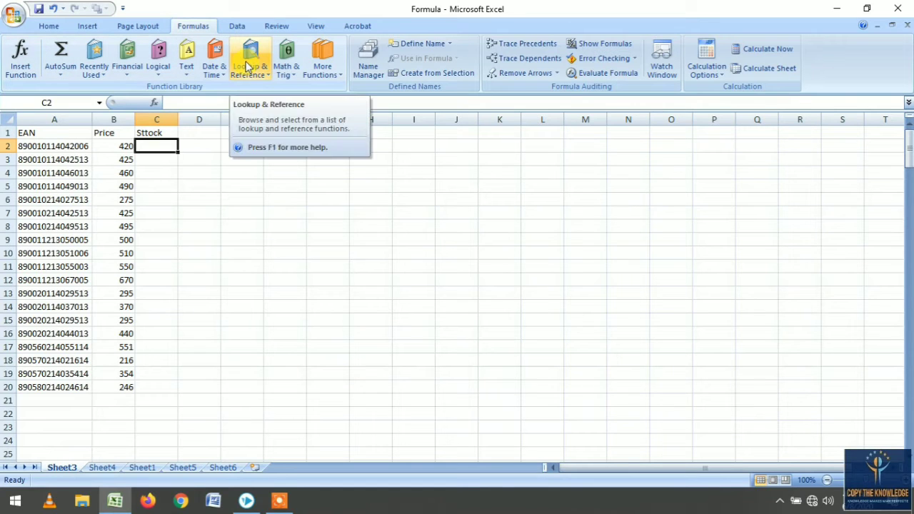
- Insert a VLOOKUP function in C2 of Sheet3 with A2 as the lookup value
click(250, 66)
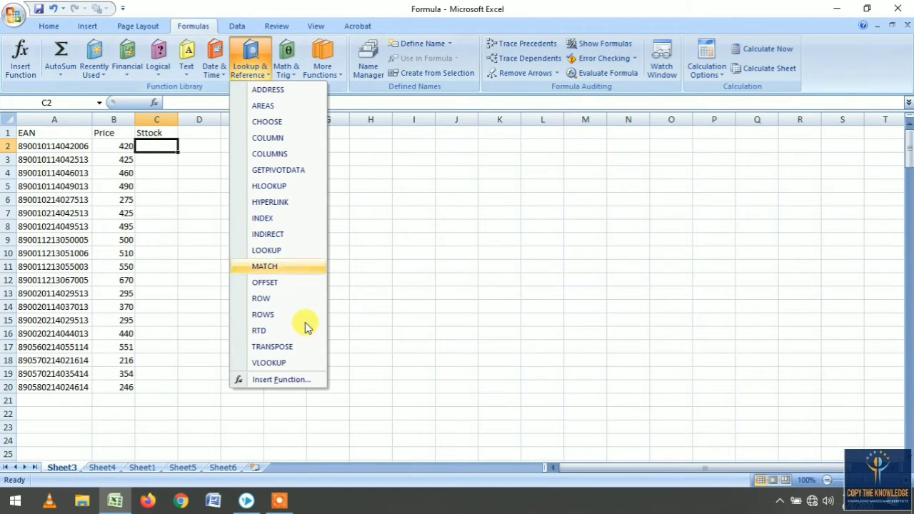
click(290, 365)
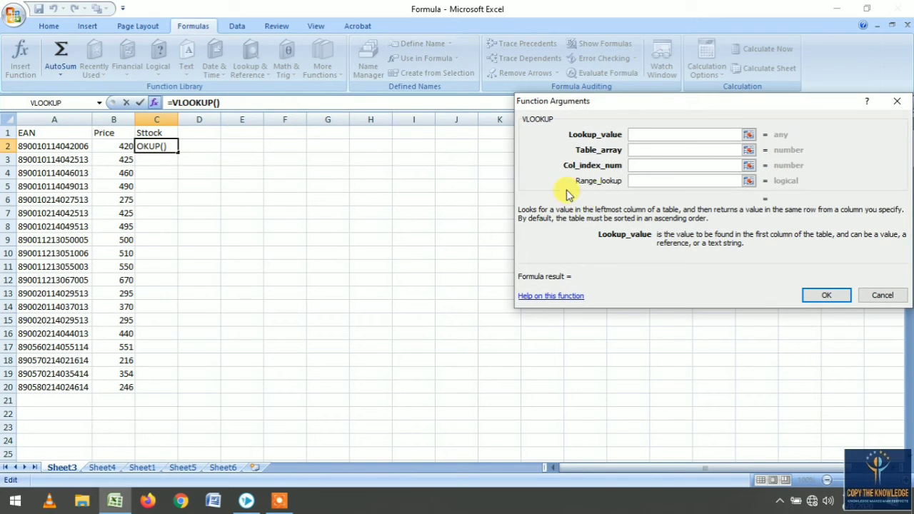
click(65, 146)
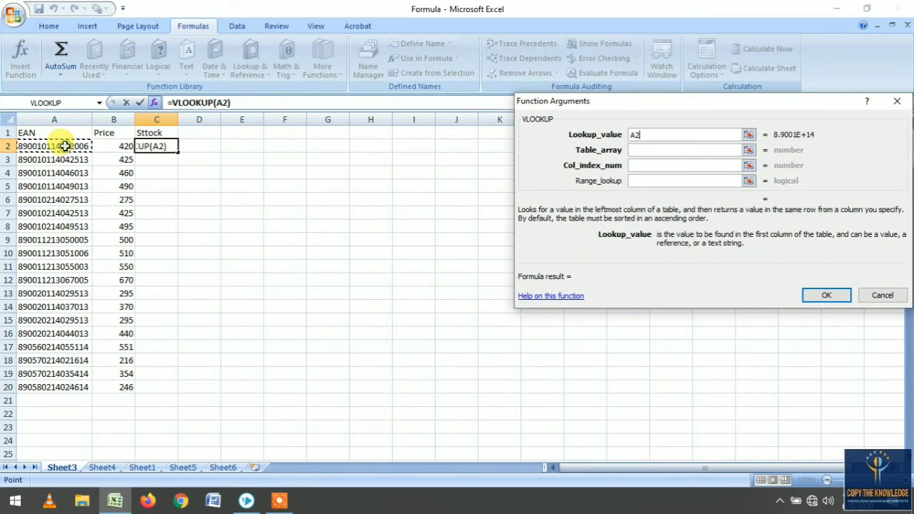
click(650, 152)
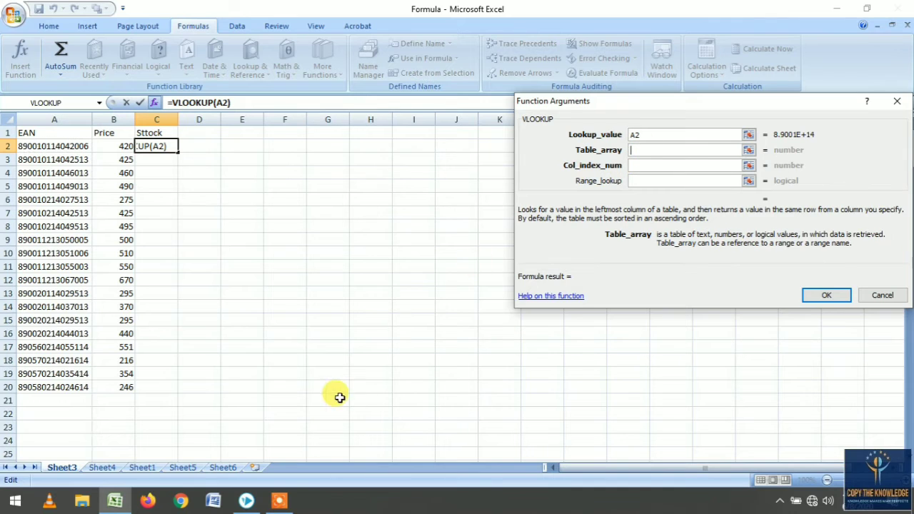
- Set the table array to Sheet4 columns A to I
click(114, 470)
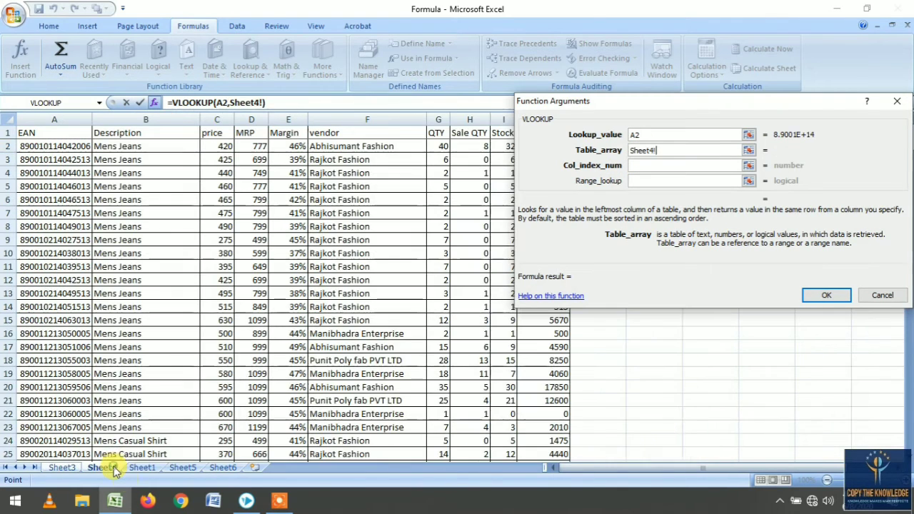
drag(700, 102, 786, 115)
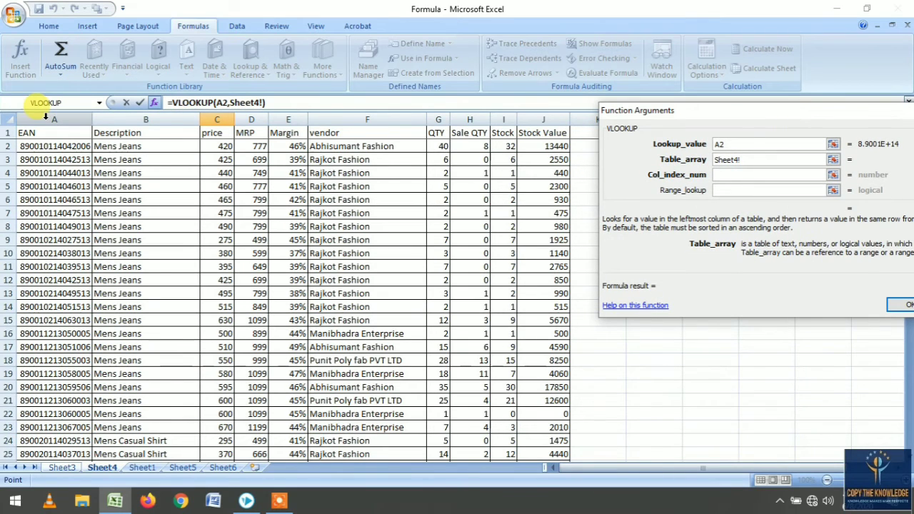
click(45, 117)
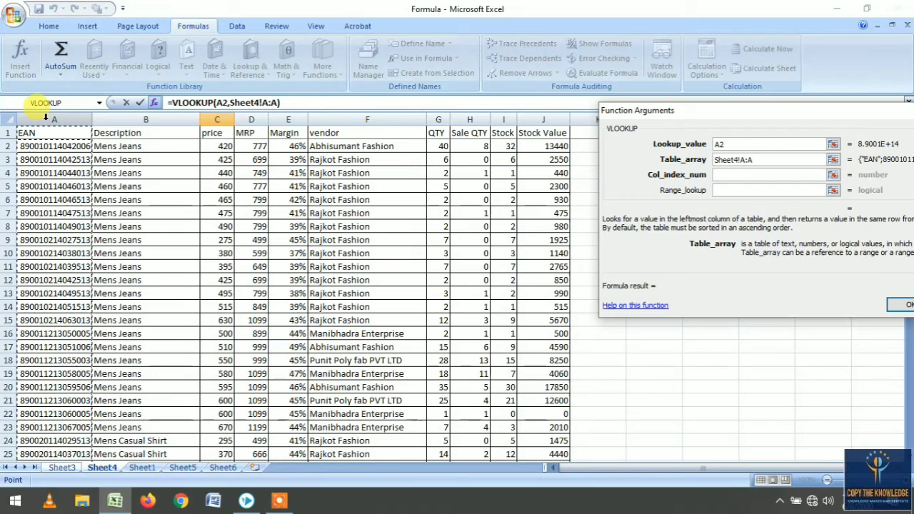
drag(45, 116, 502, 117)
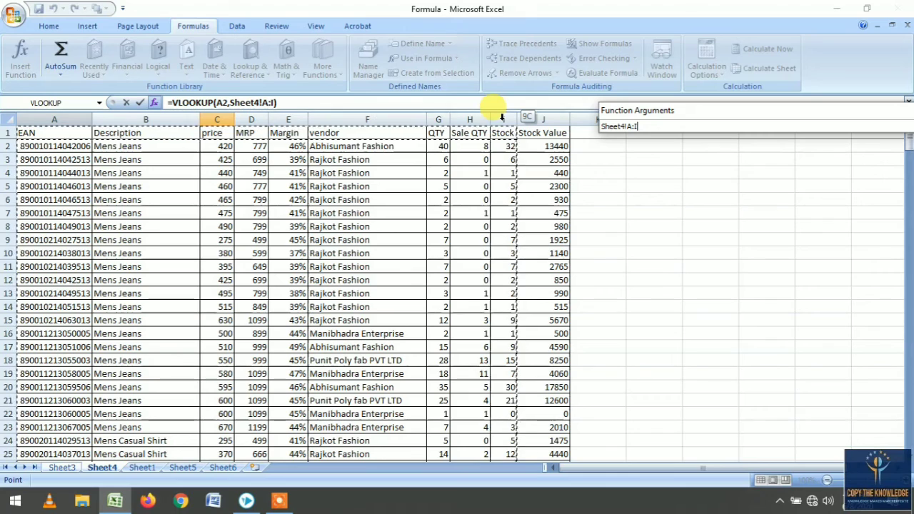
mouse_move(518, 116)
mouse_down()
mouse_move(507, 116)
mouse_move(514, 122)
mouse_move(525, 104)
mouse_move(478, 112)
mouse_move(512, 120)
mouse_up()
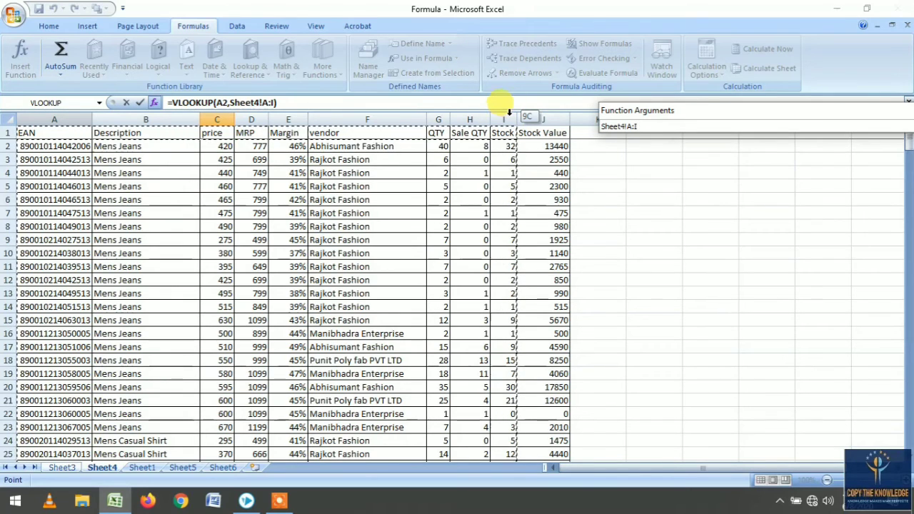
drag(510, 114, 228, 114)
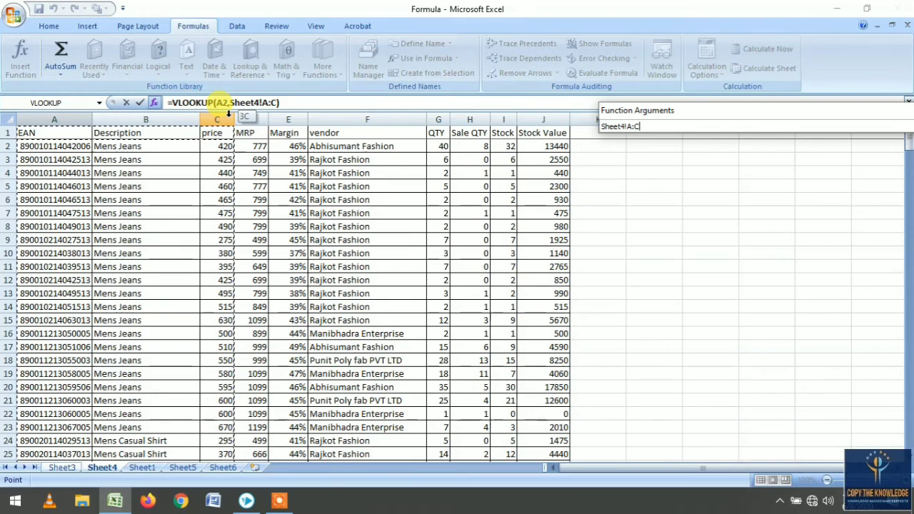
drag(227, 115, 227, 114)
drag(50, 119, 516, 117)
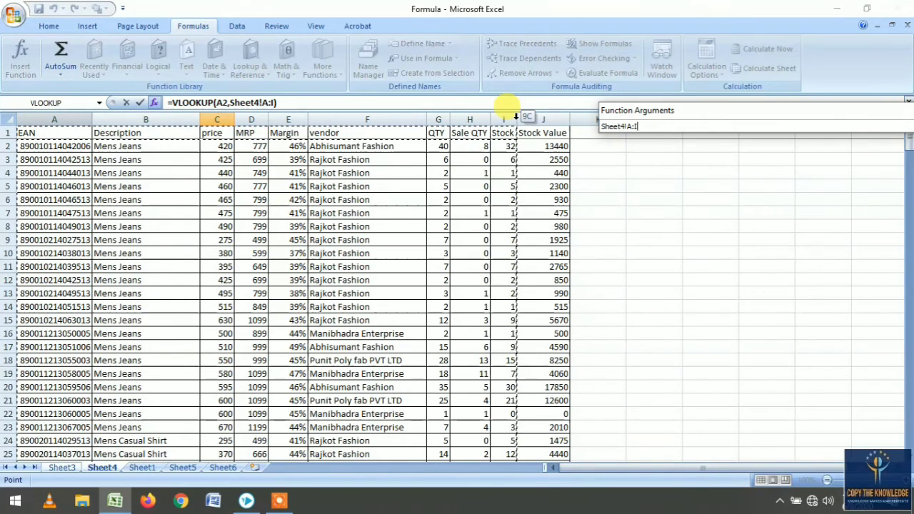
drag(515, 117, 516, 117)
- Set the column index to 9 and range lookup to 0, then confirm the stock formula
click(716, 175)
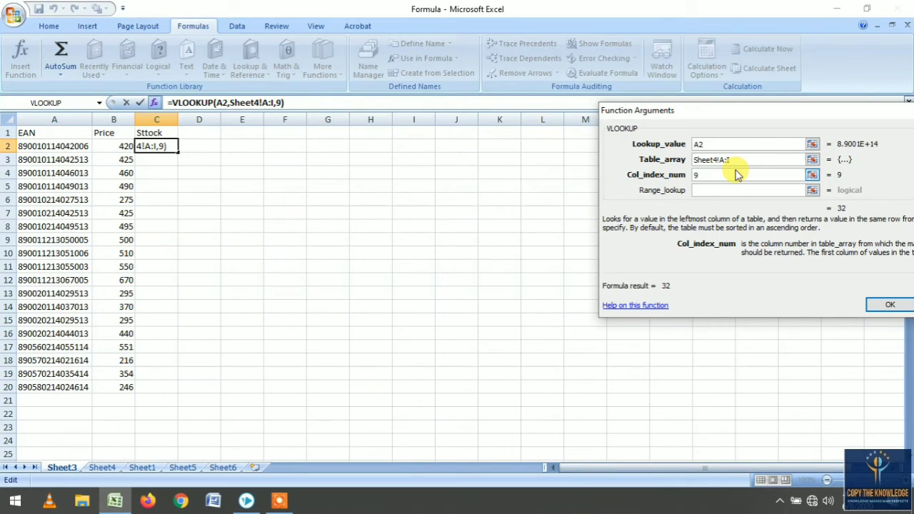
key(Tab)
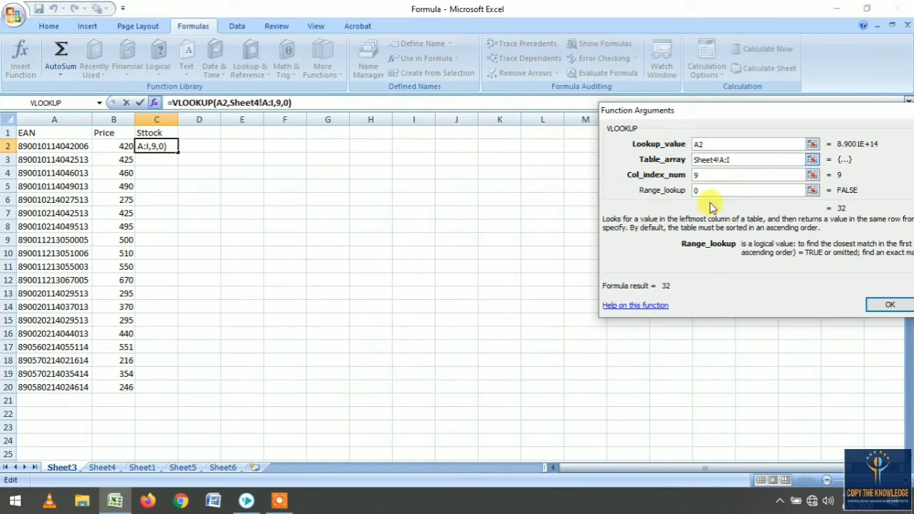
click(885, 306)
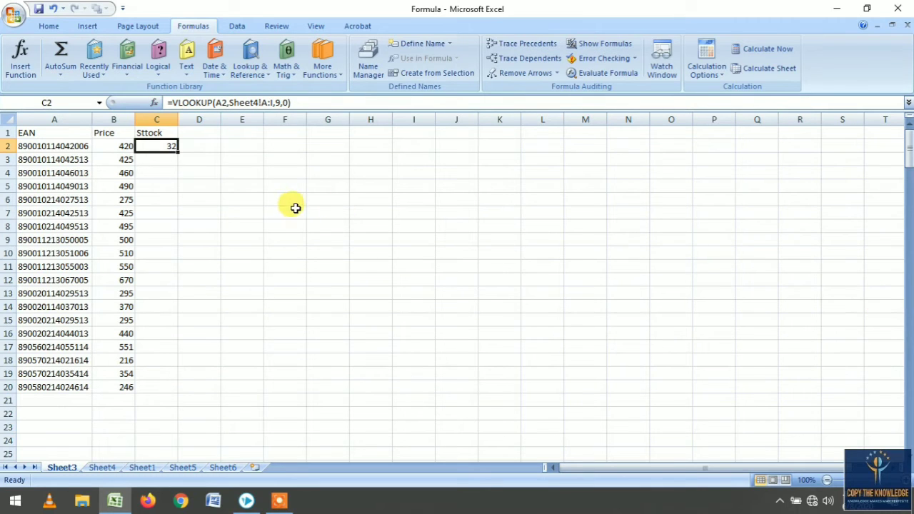
- Search Sheet4 for the EAN code from A2 to check its stock entry
click(85, 150)
key(ctrl+c)
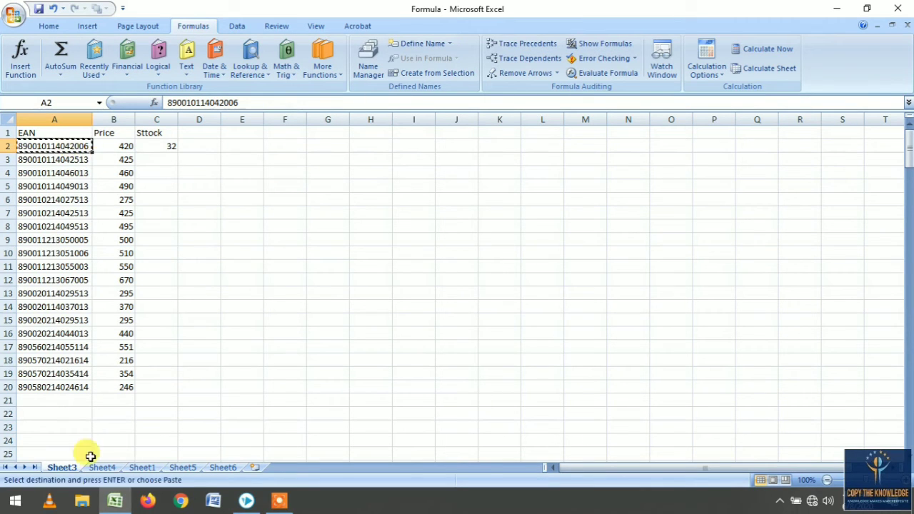
click(100, 469)
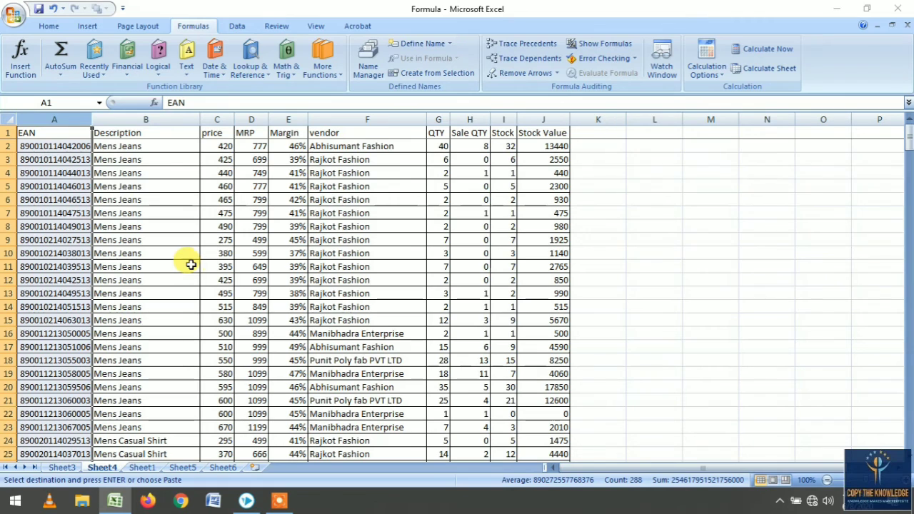
key(ctrl+f)
key(ctrl+v)
key(Return)
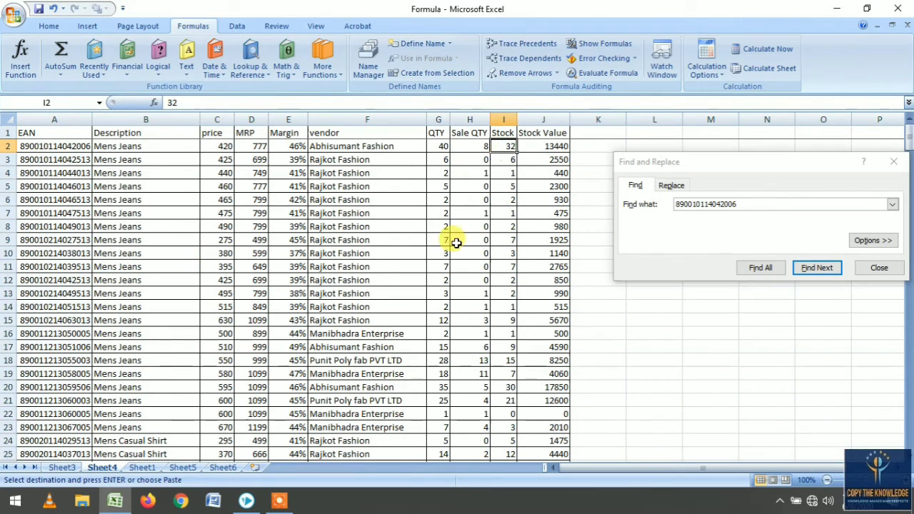
- Fill the stock formula in C2 down column C through row 20 on Sheet3
click(60, 469)
click(57, 388)
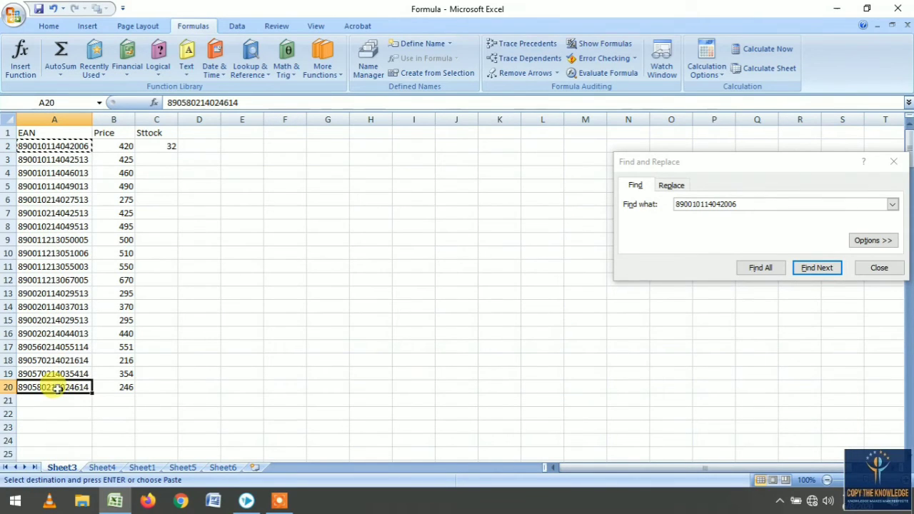
click(160, 145)
double_click(177, 153)
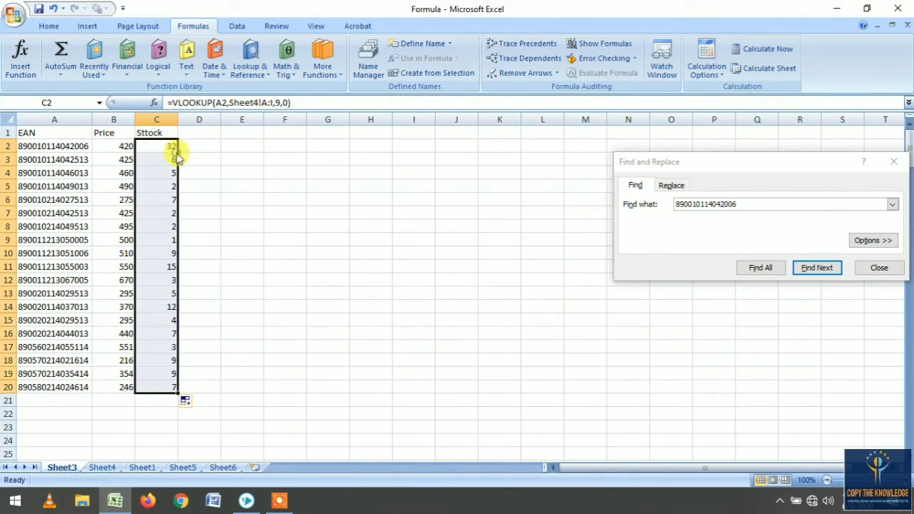
click(154, 389)
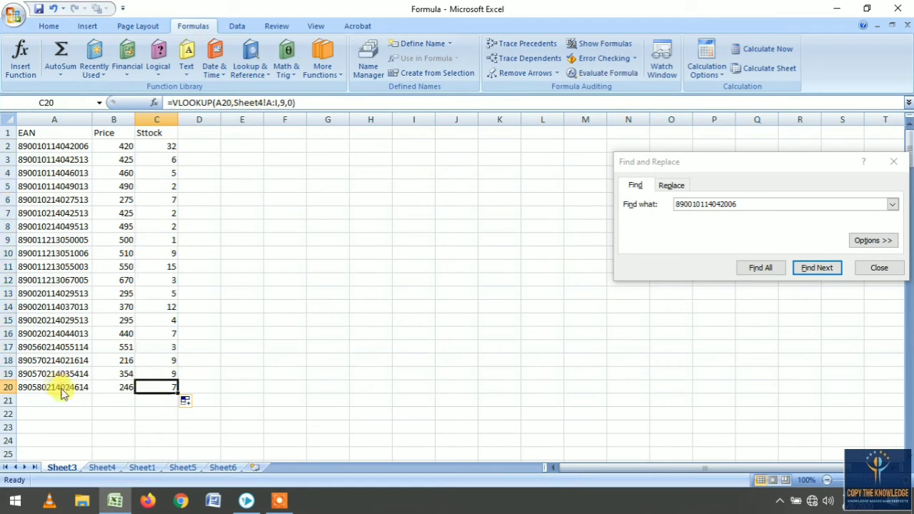
- Search Sheet4 for the EAN code from A20 and inspect its stock entry
click(60, 388)
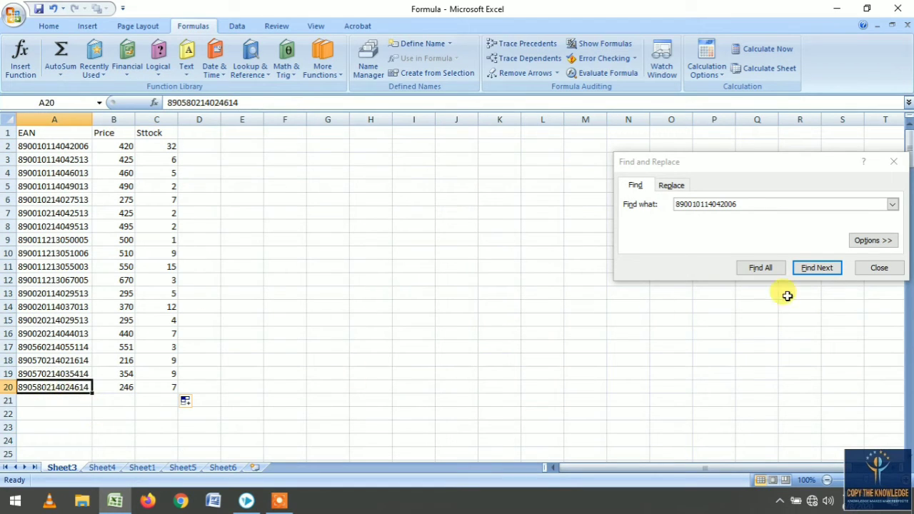
click(861, 267)
key(ctrl+c)
click(102, 468)
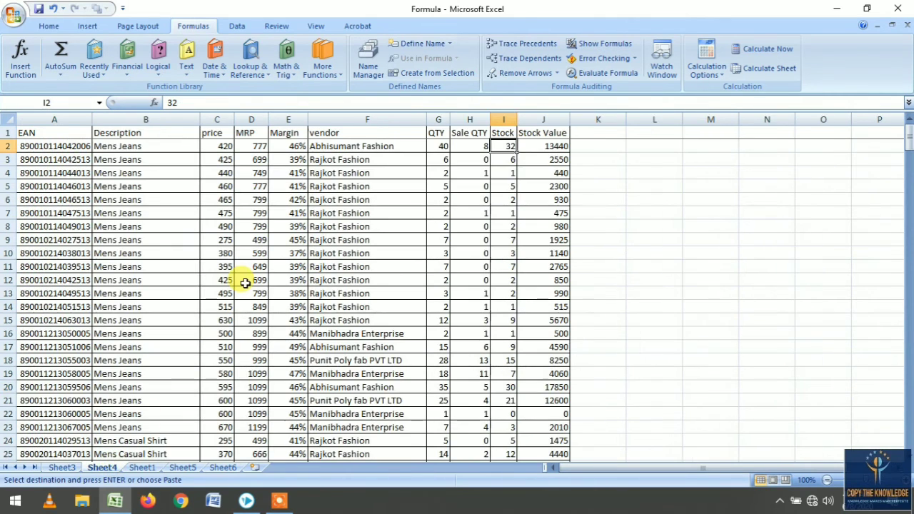
key(ctrl+f)
key(ctrl+v)
key(Return)
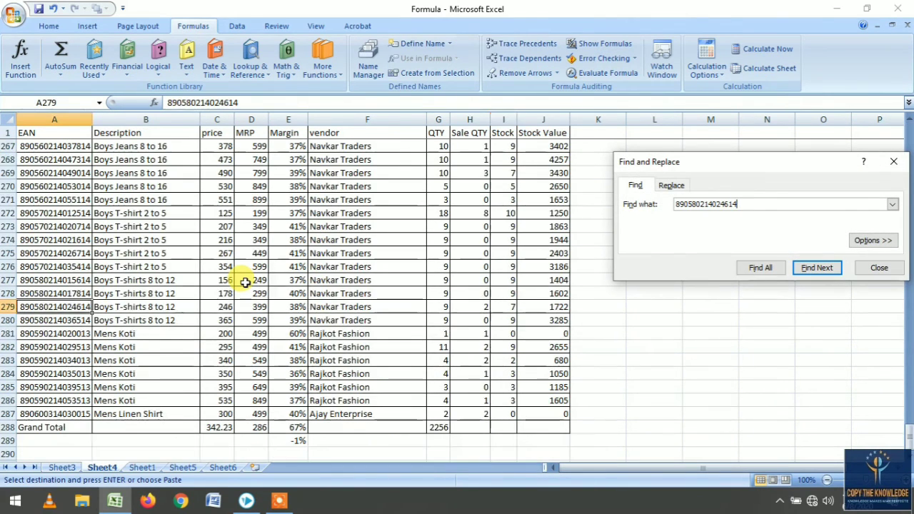
click(874, 268)
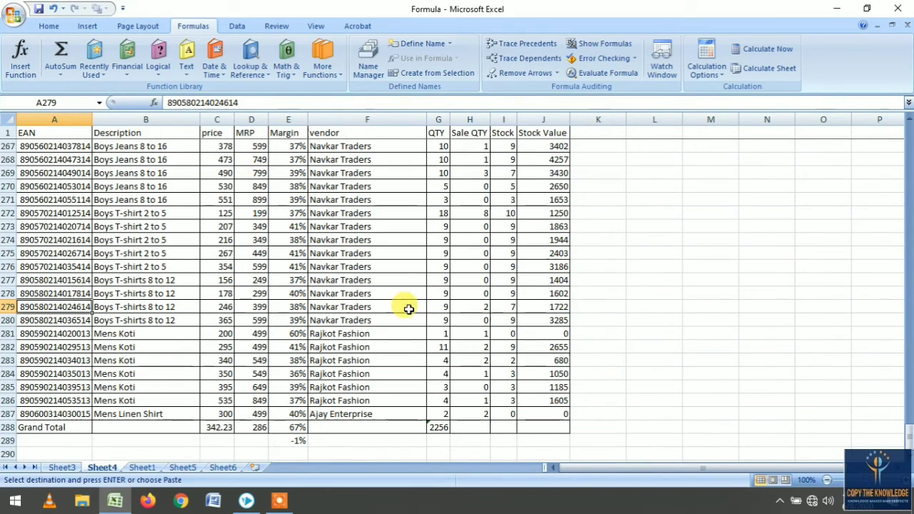
click(504, 307)
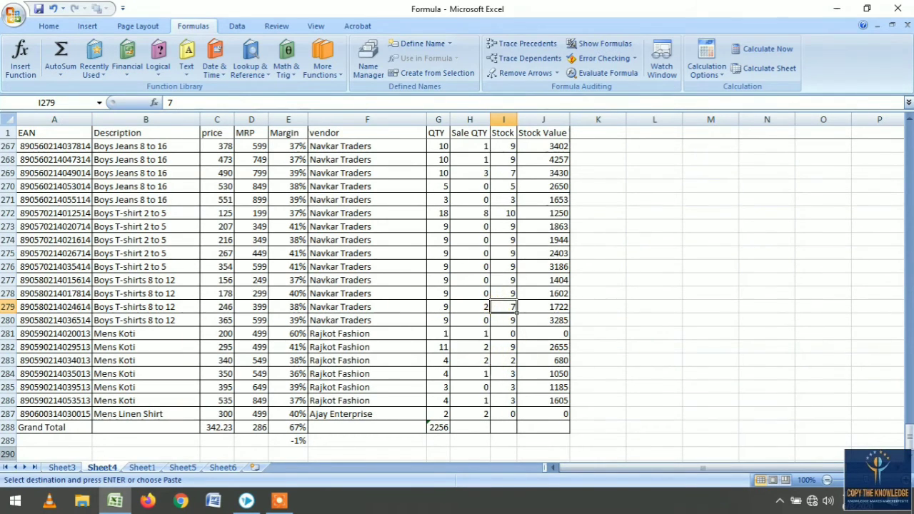
- Enter the heading Stock Value in cell D1 of Sheet3
click(63, 468)
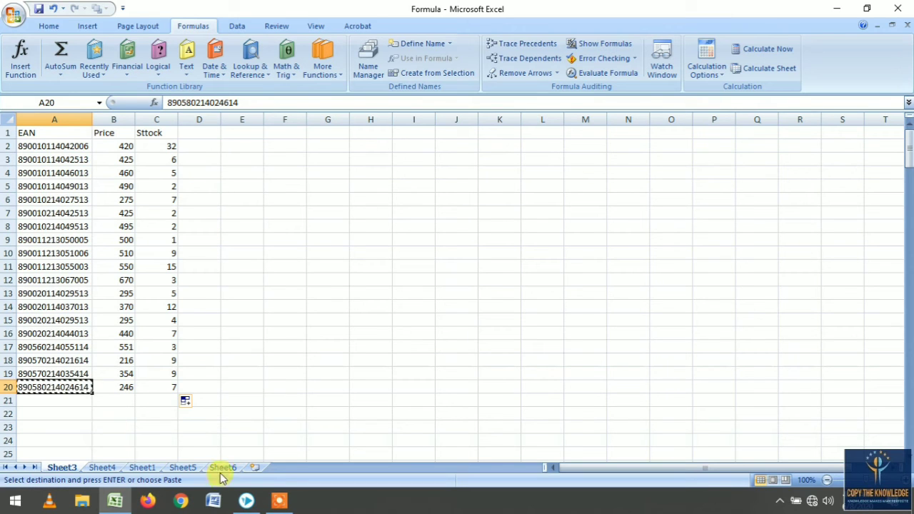
click(108, 470)
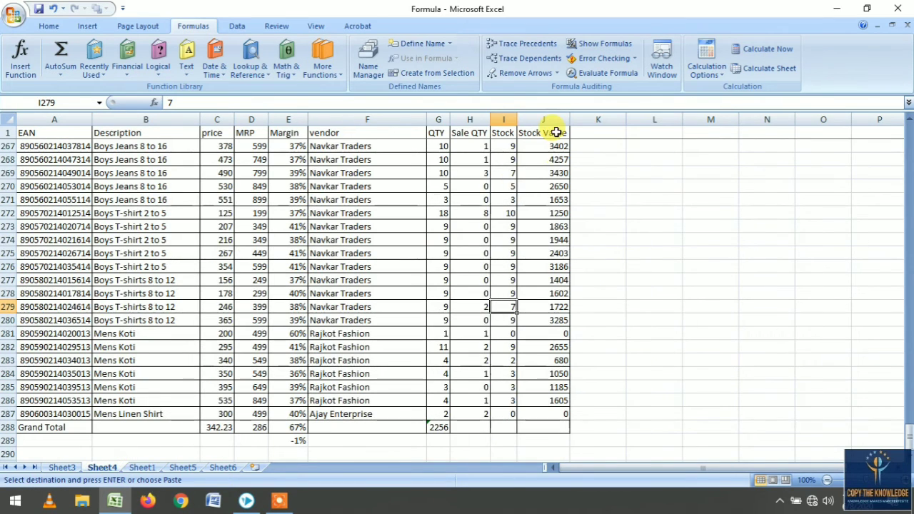
click(57, 472)
click(205, 131)
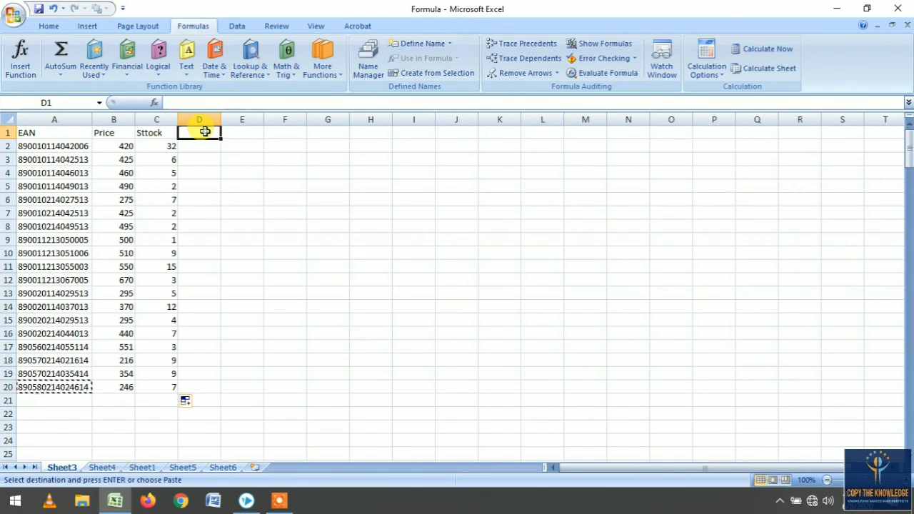
text(Stock)
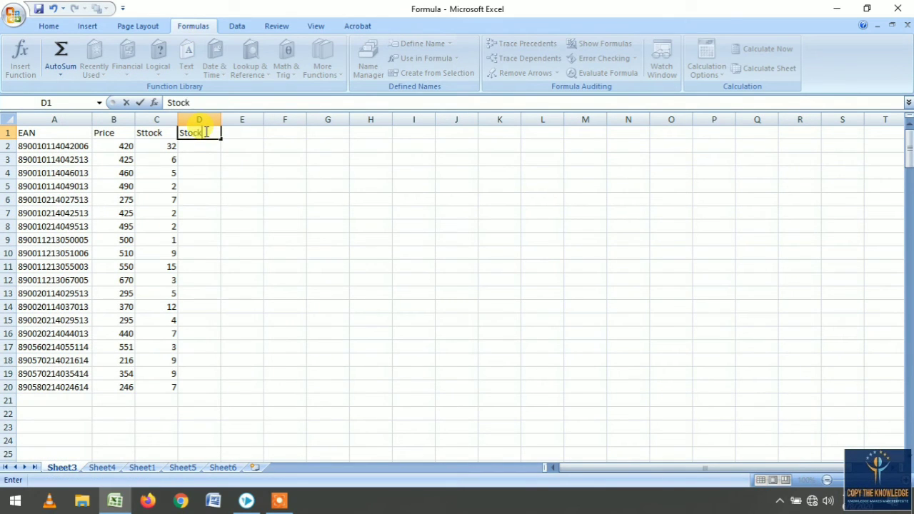
text( Value)
key(Return)
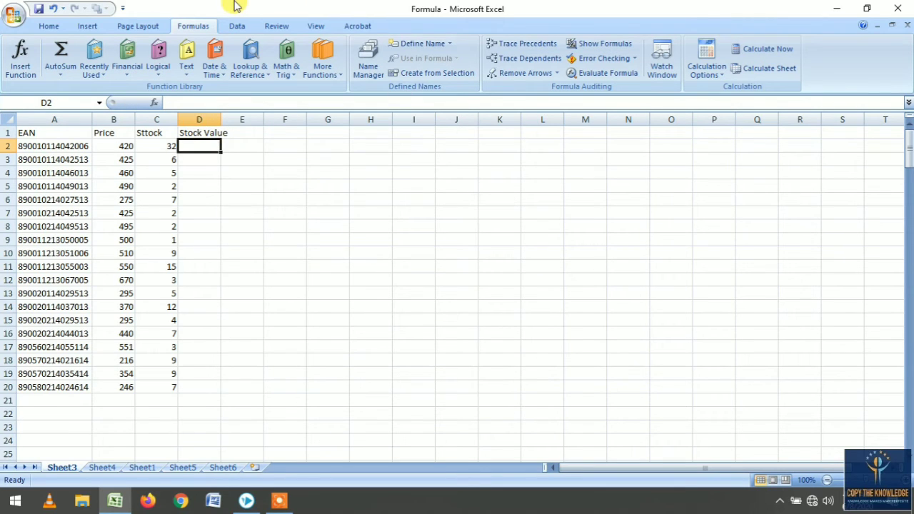
- Enter a VLOOKUP formula in D2 of Sheet3 that looks up A2 in Sheet4 columns A:J, returning column 10 with exact match
text(=)
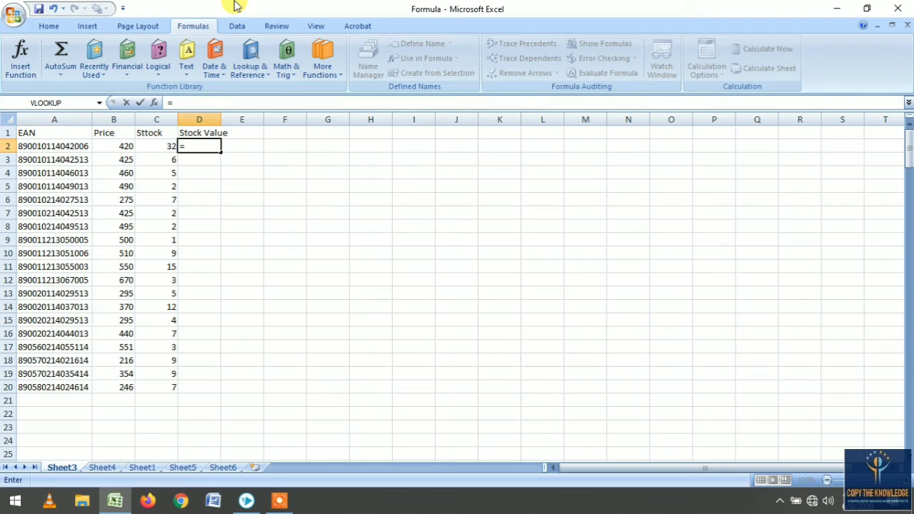
text(vlookup)
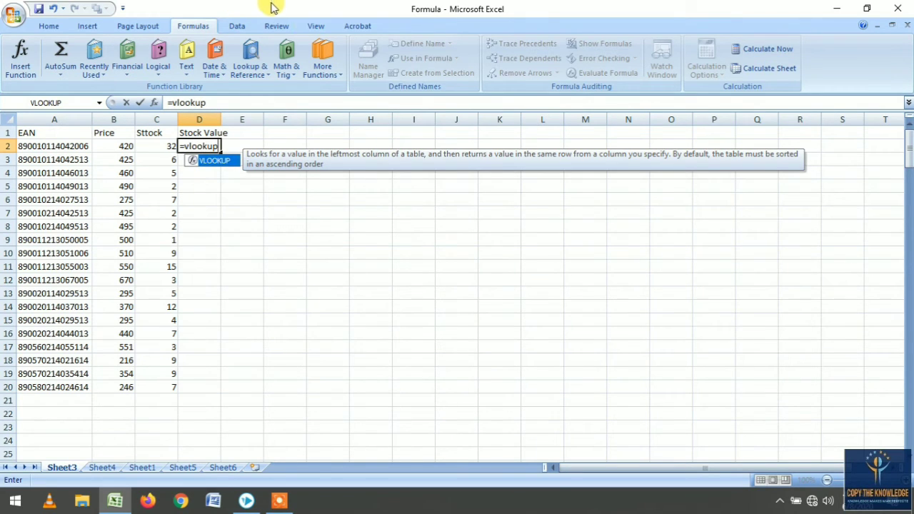
text(()
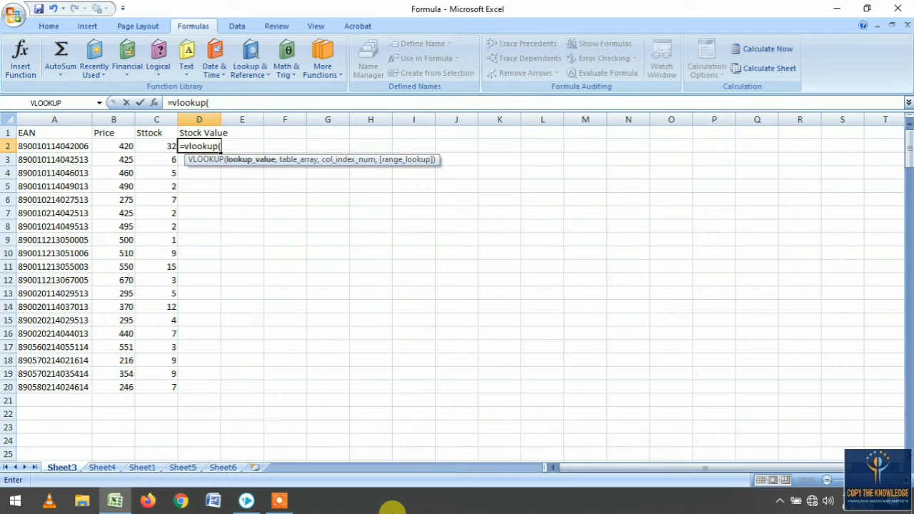
click(63, 146)
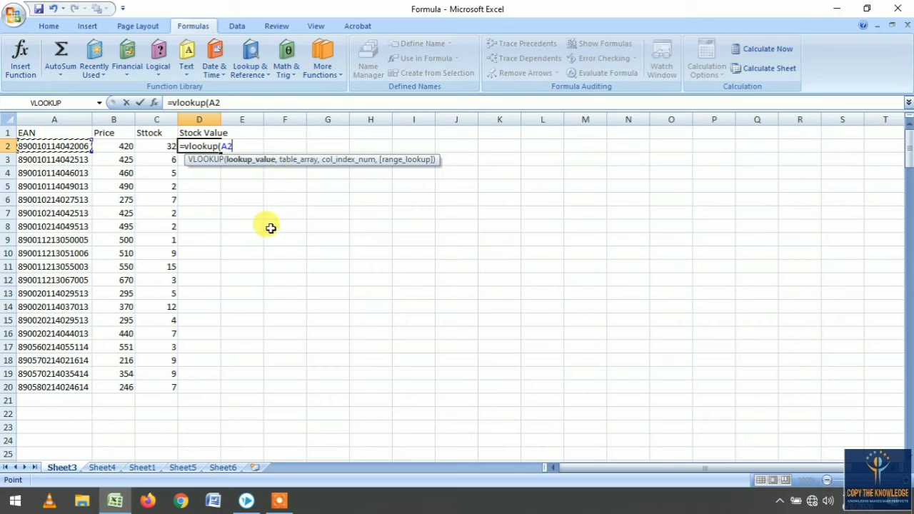
text(,)
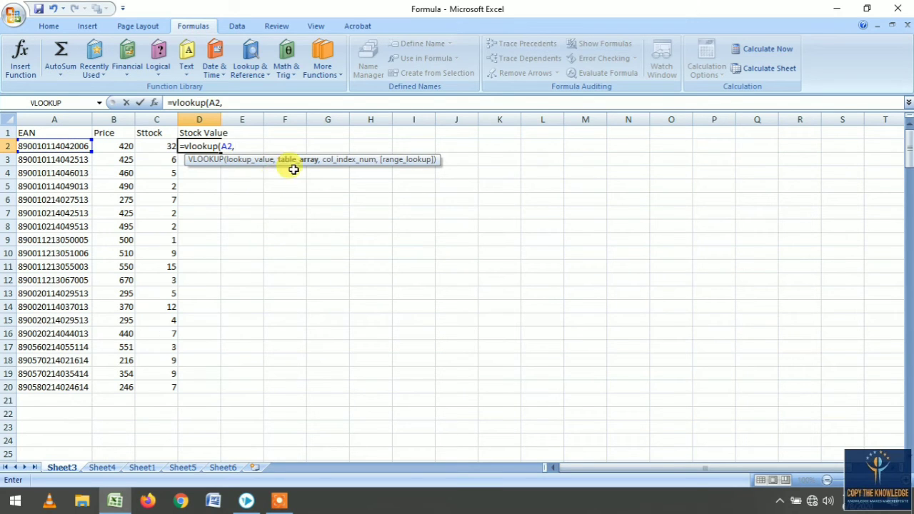
click(104, 467)
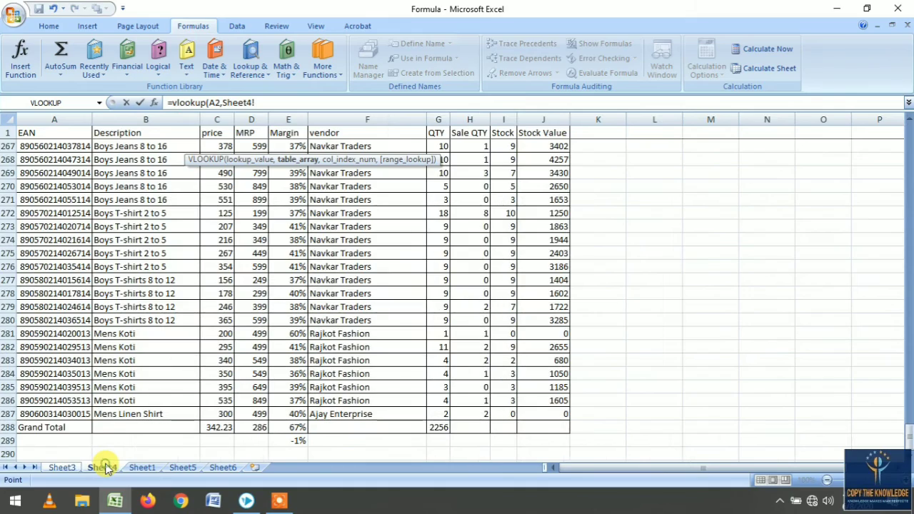
drag(68, 118, 560, 119)
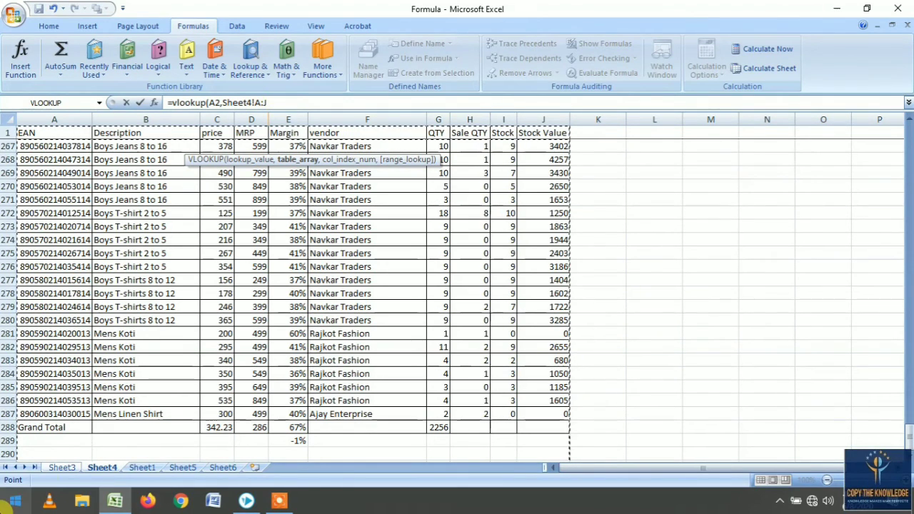
drag(56, 120, 544, 114)
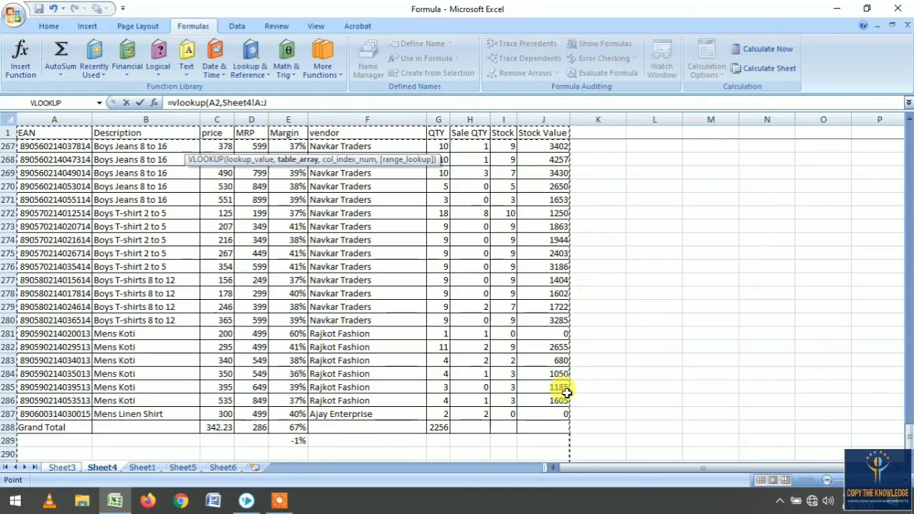
drag(254, 102, 271, 102)
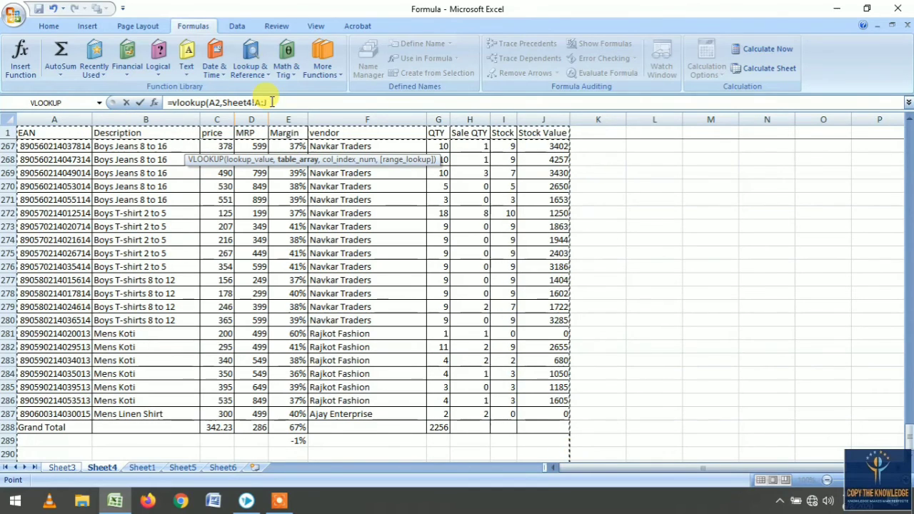
click(266, 102)
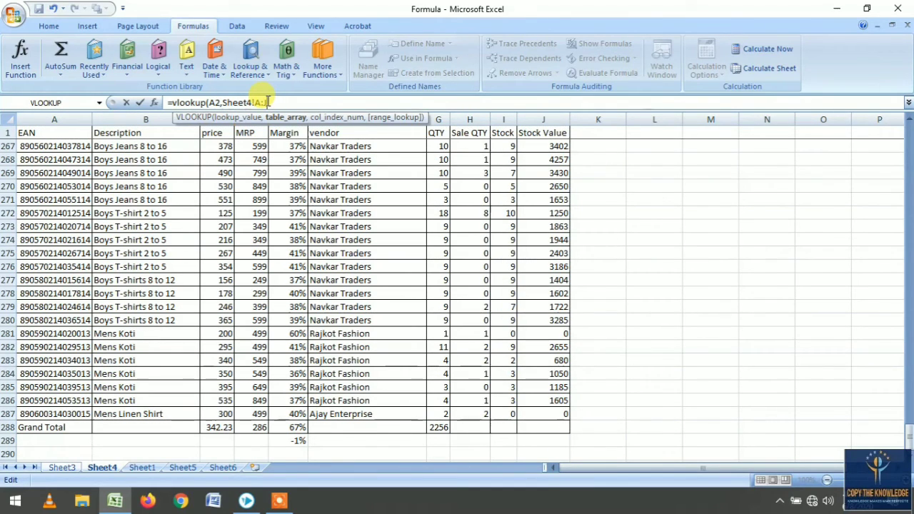
text(,)
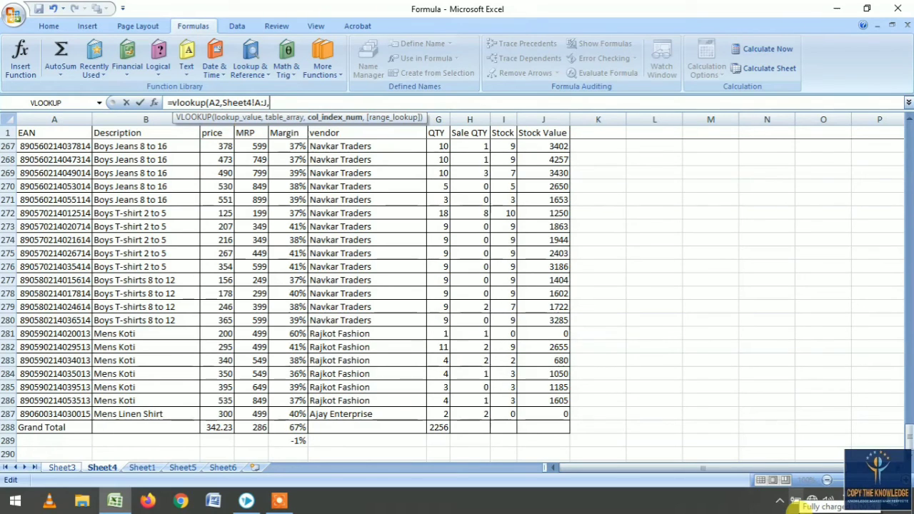
text(10)
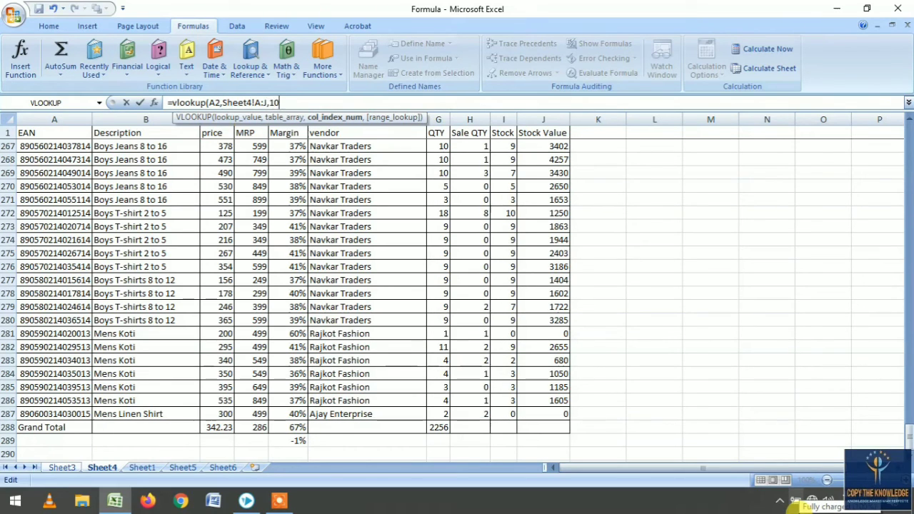
text(,)
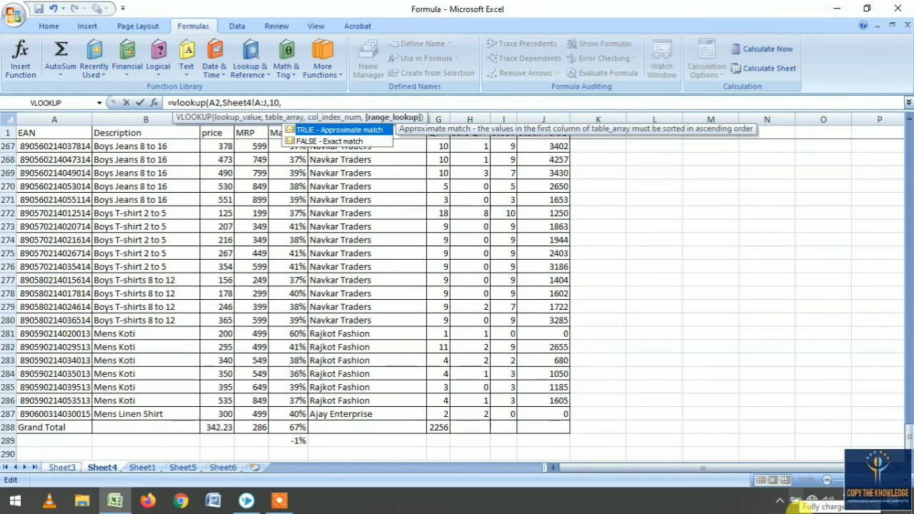
text(0))
key(Return)
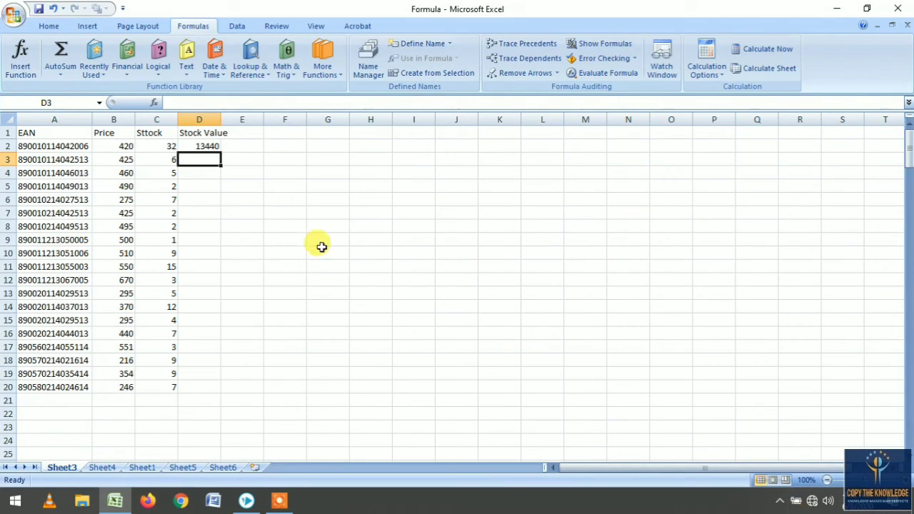
- Widen column D and fill the stock value formula from D2 down through row 20
drag(218, 116, 228, 116)
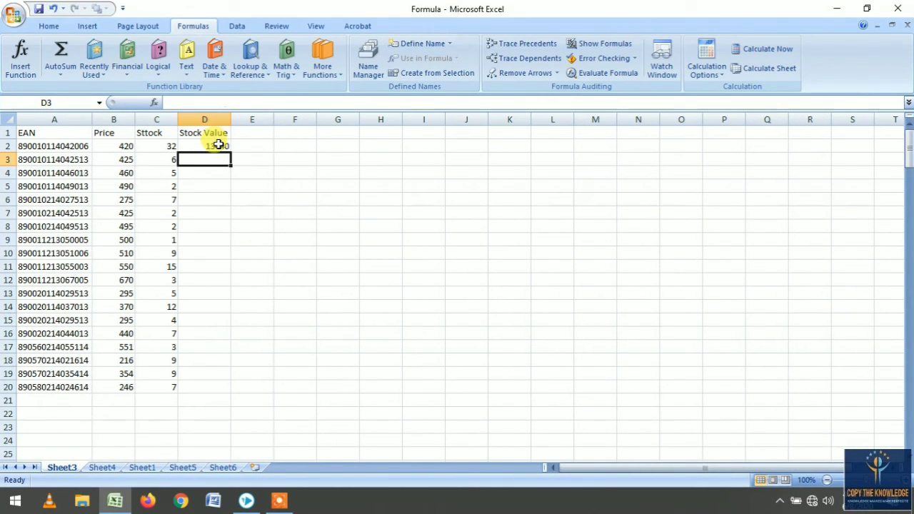
click(220, 146)
double_click(232, 152)
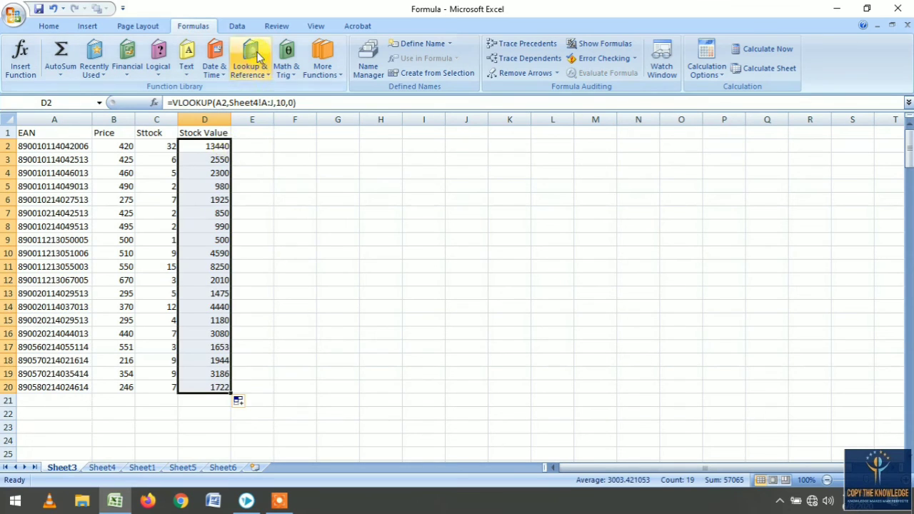
click(252, 57)
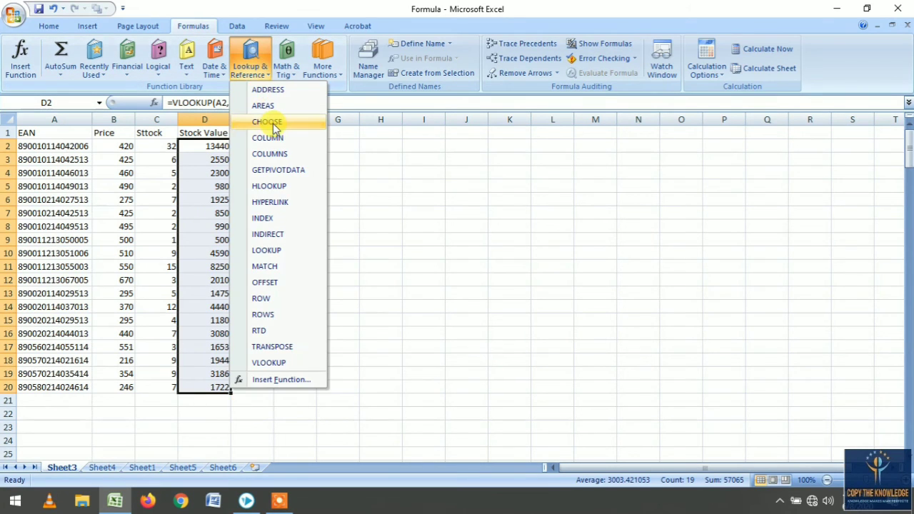
click(278, 361)
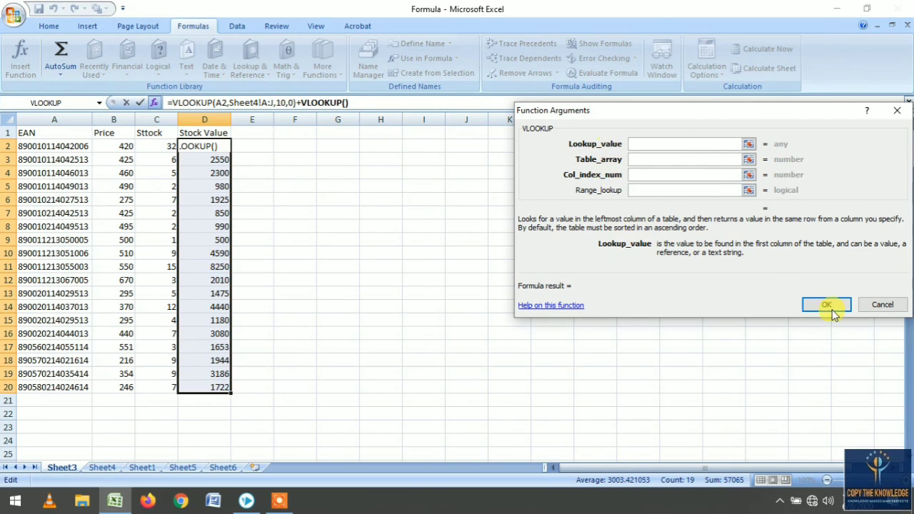
click(861, 306)
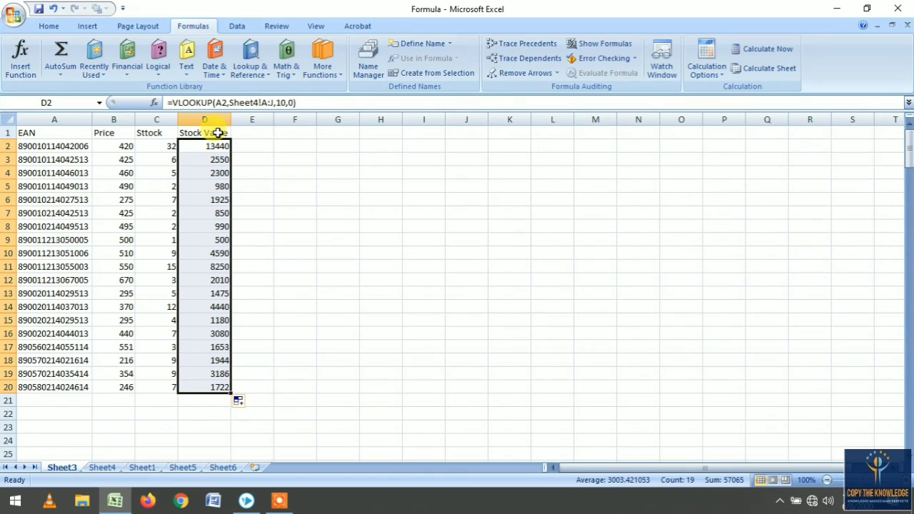